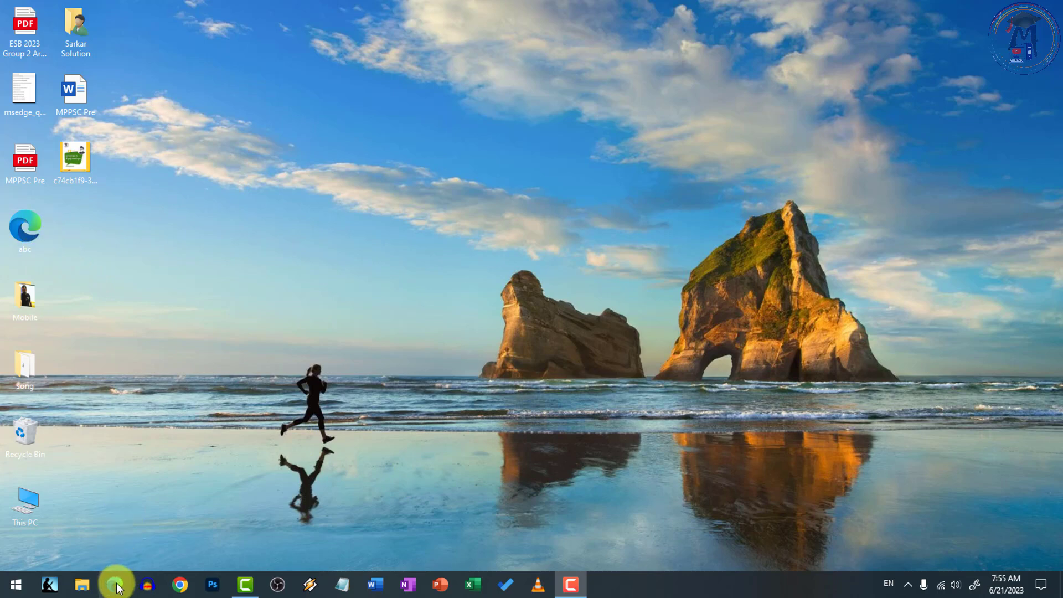
{"action": "left_click", "coordinate": [180, 585]}
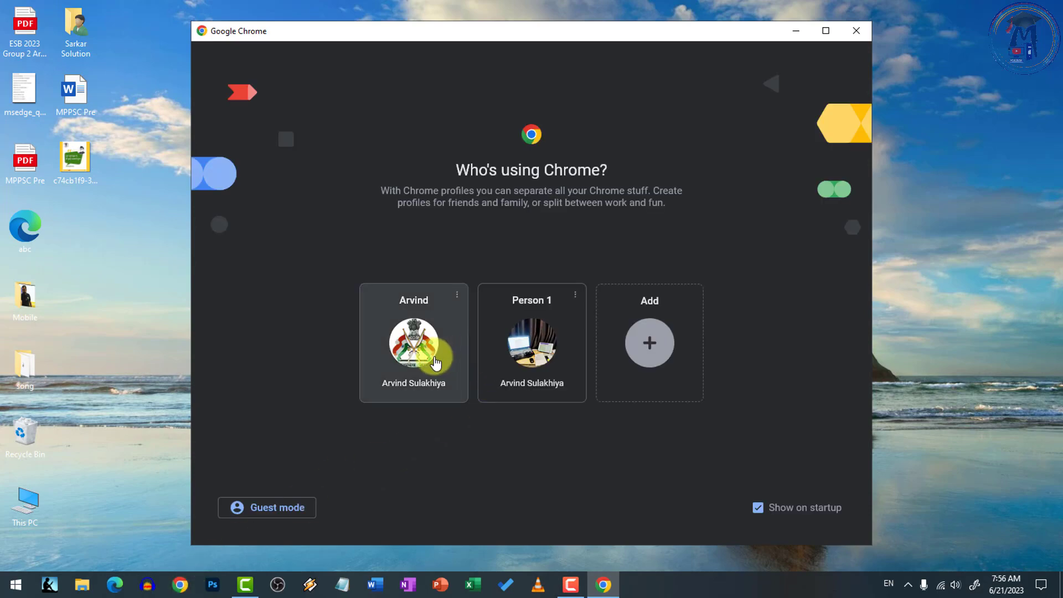
{"action": "left_click", "coordinate": [435, 363]}
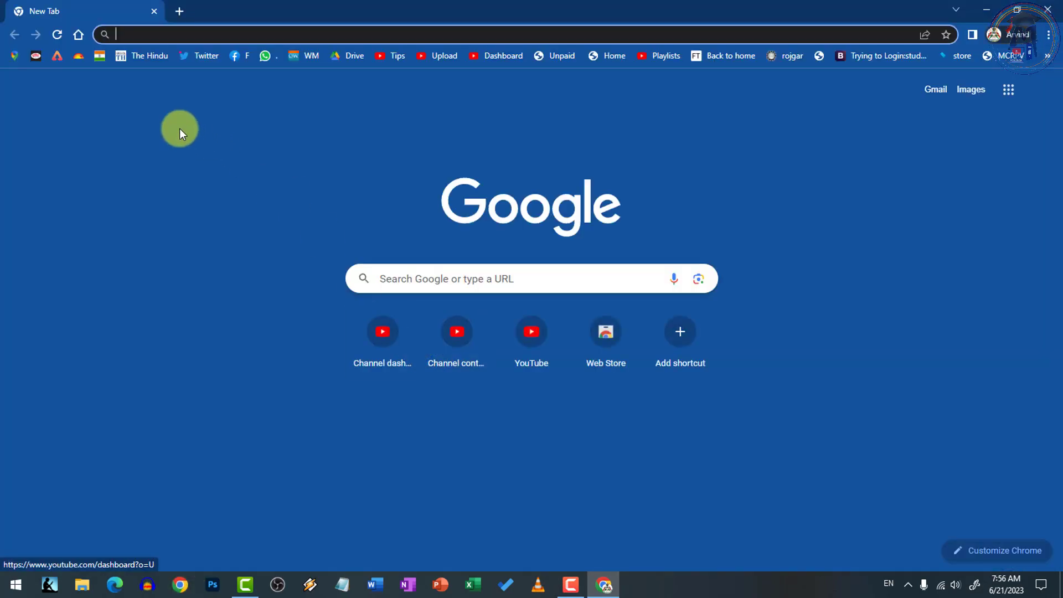
{"action": "left_click", "coordinate": [281, 179]}
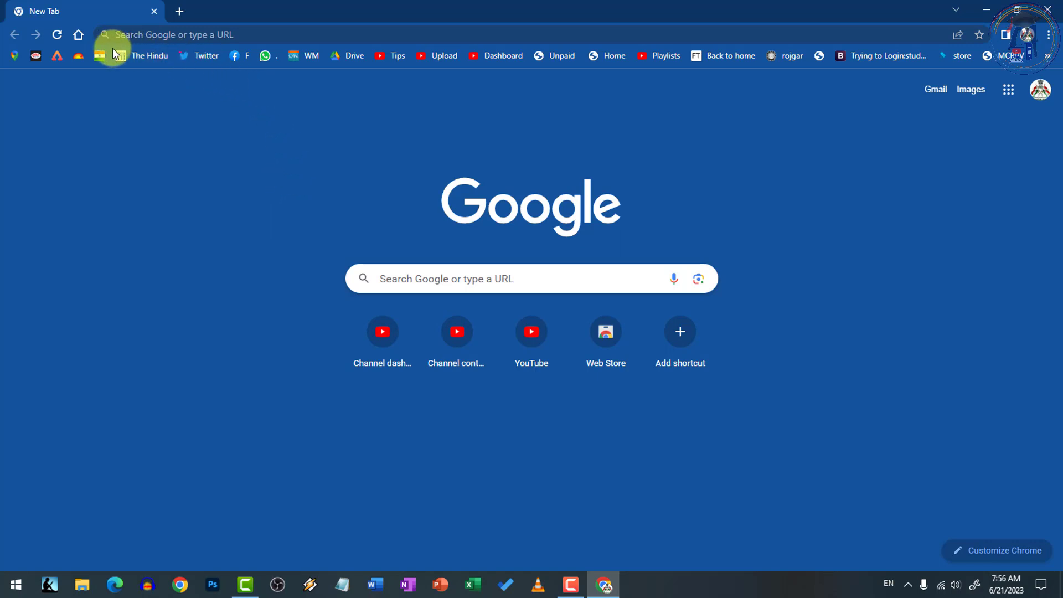
{"action": "left_click", "coordinate": [1048, 34]}
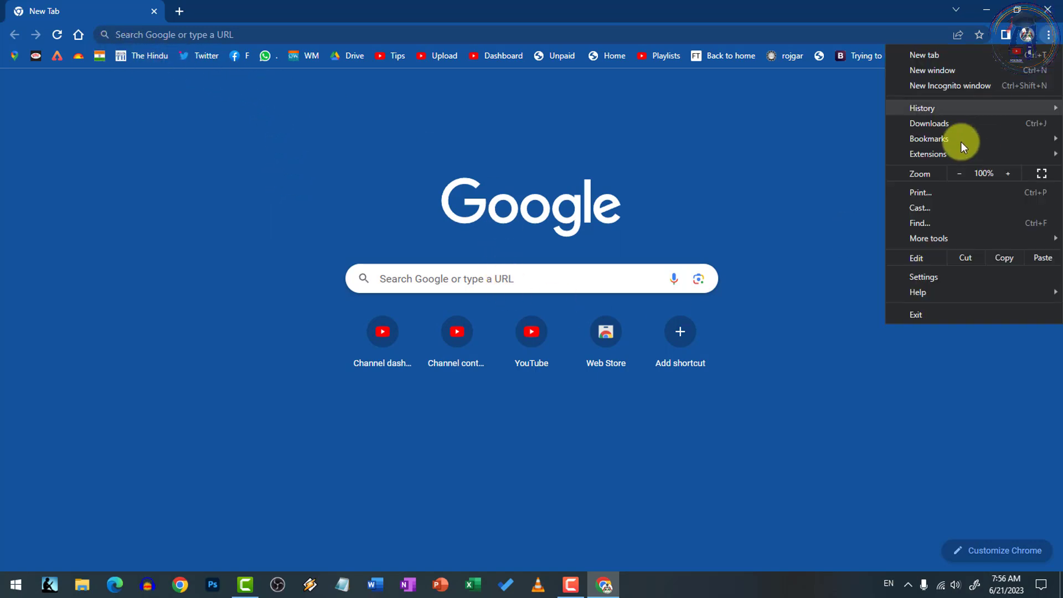
{"action": "left_click", "coordinate": [755, 201]}
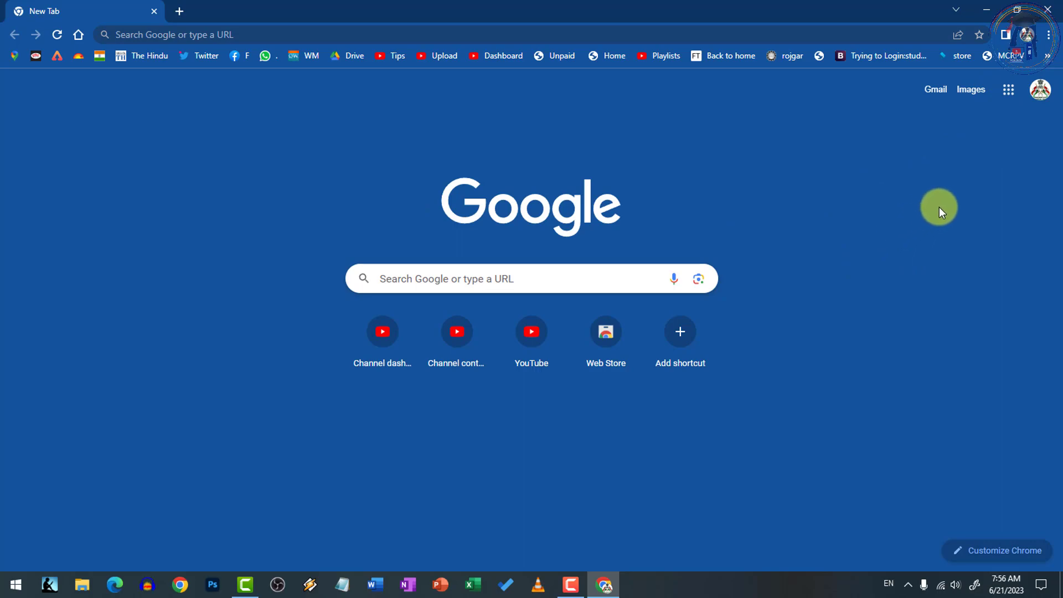
{"action": "left_click", "coordinate": [1047, 9]}
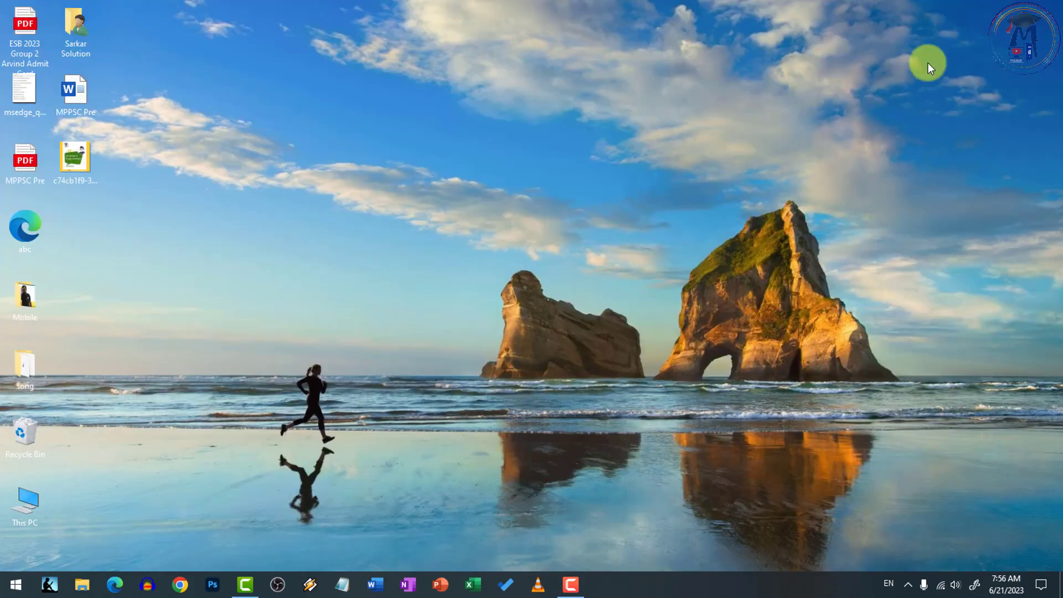
Step: Launch Chrome with the first profile and open its Privacy and security settings
{"action": "left_click", "coordinate": [181, 585]}
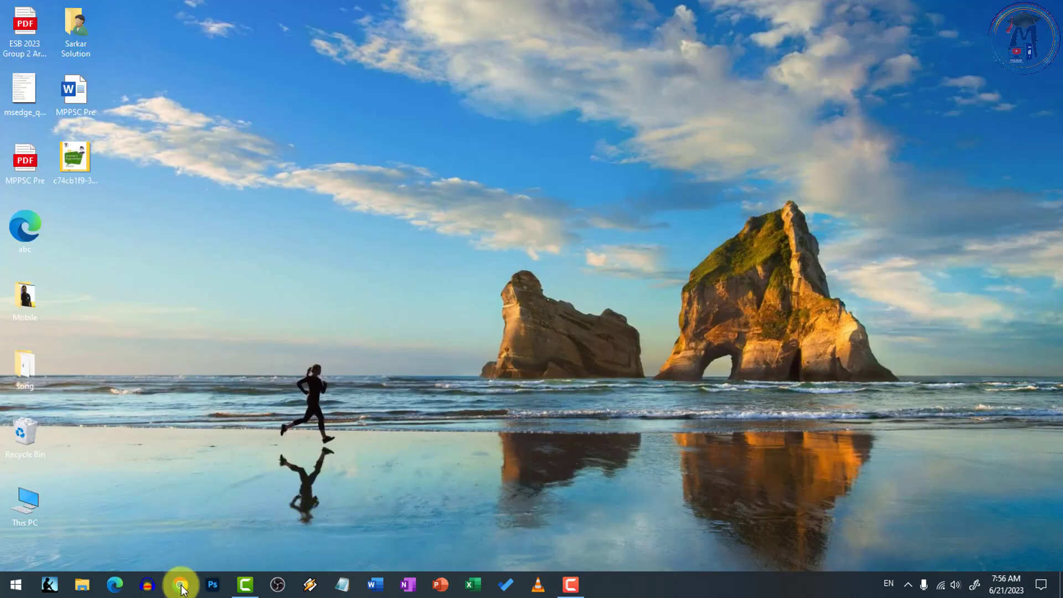
{"action": "left_click", "coordinate": [410, 365]}
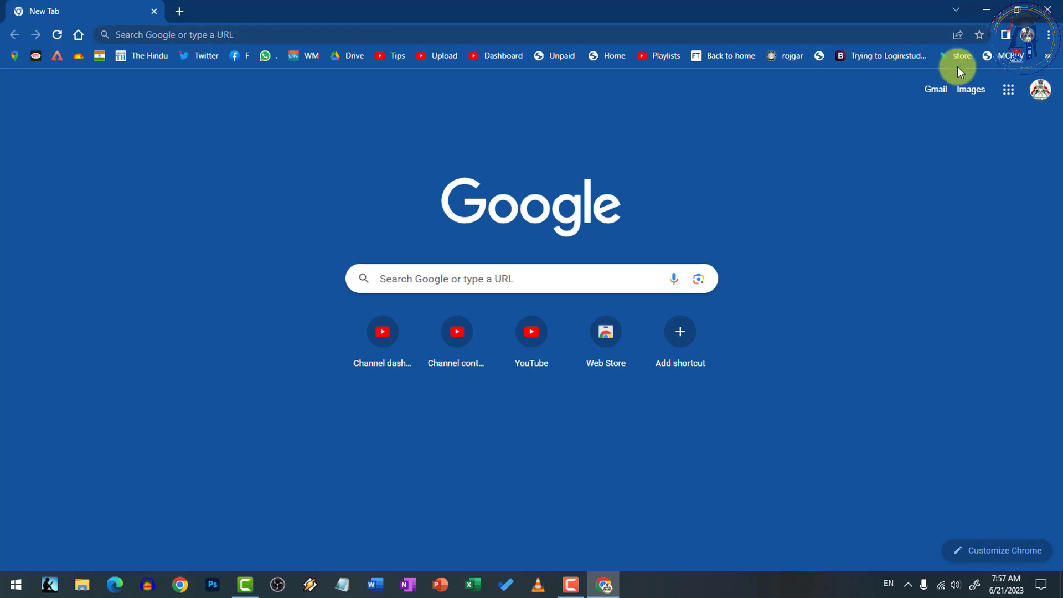
{"action": "left_click", "coordinate": [1050, 36]}
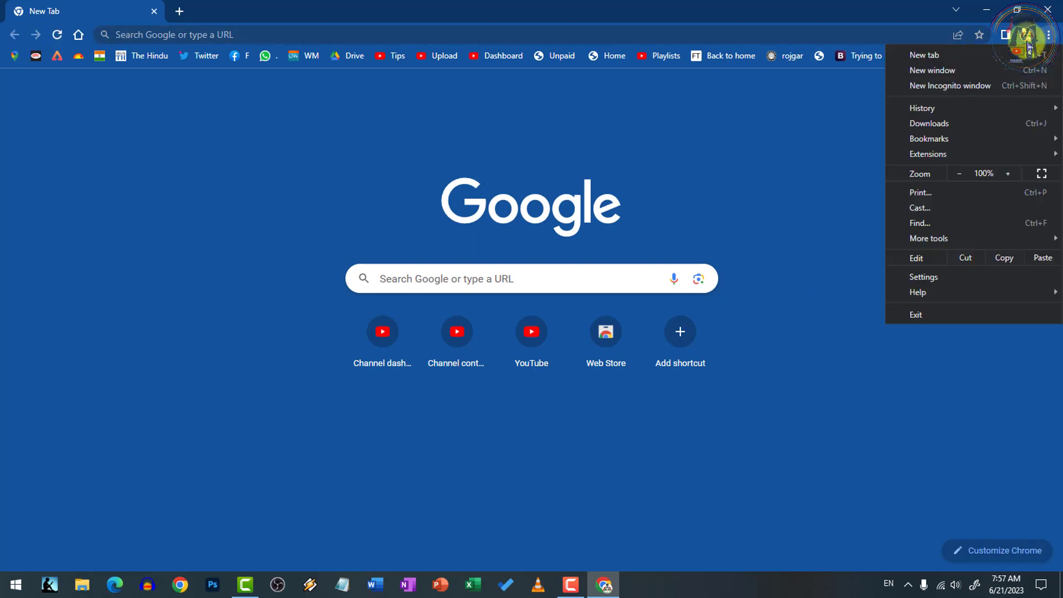
{"action": "left_click", "coordinate": [928, 280]}
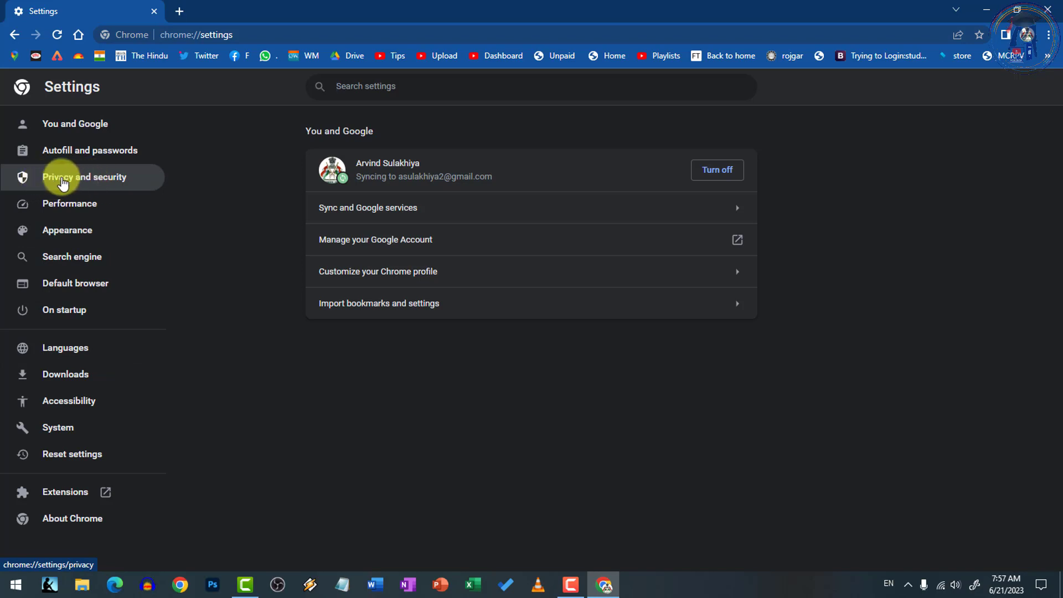
{"action": "left_click", "coordinate": [108, 183]}
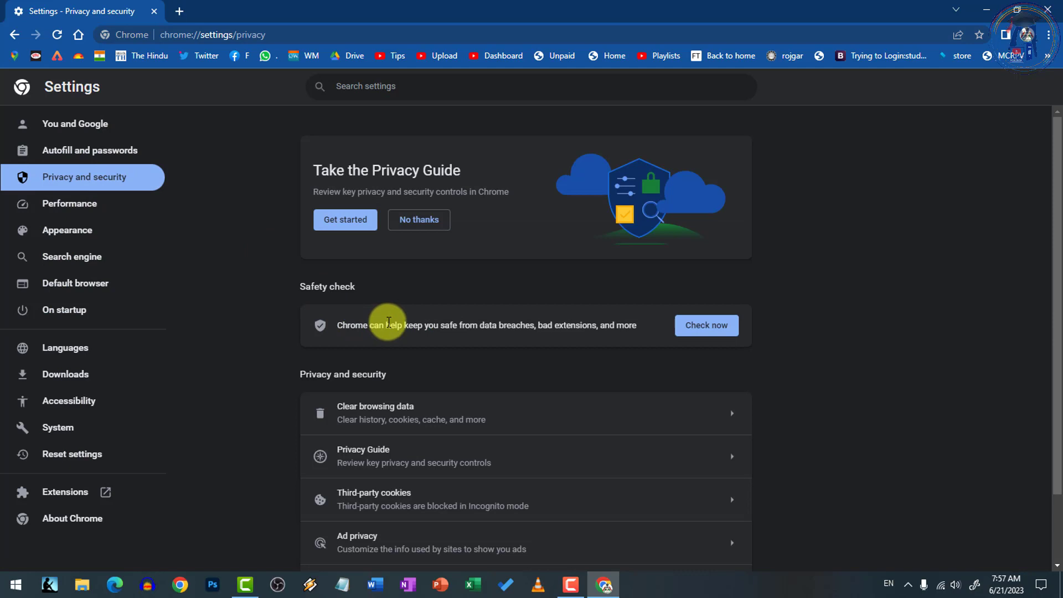
Step: Open Clear browsing data and include cookies and other site data in the basic options
{"action": "scroll", "coordinate": [389, 322], "scroll_direction": "down", "scroll_amount": 2}
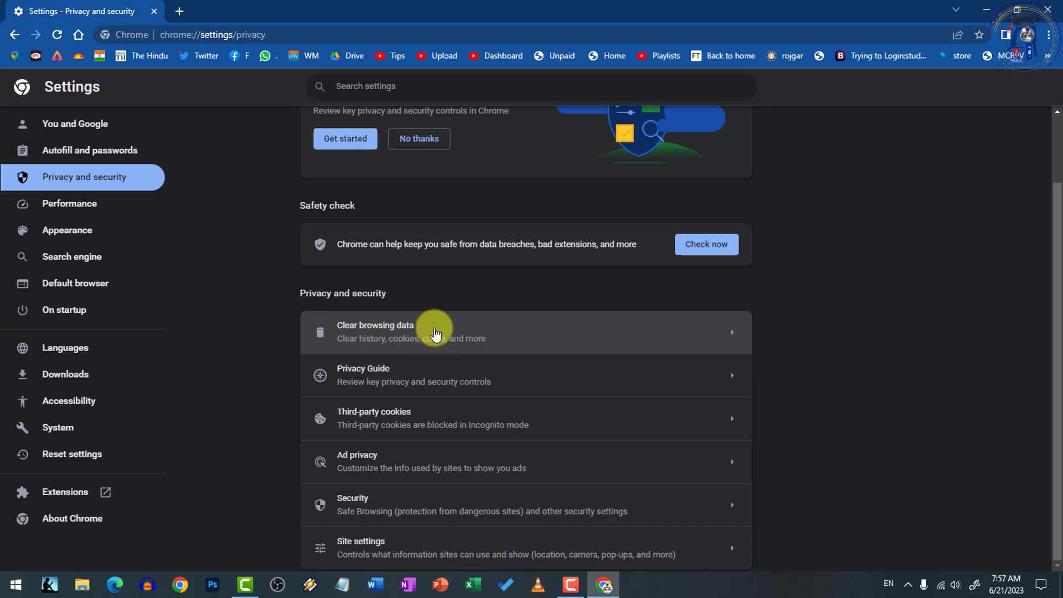
{"action": "left_click", "coordinate": [436, 335]}
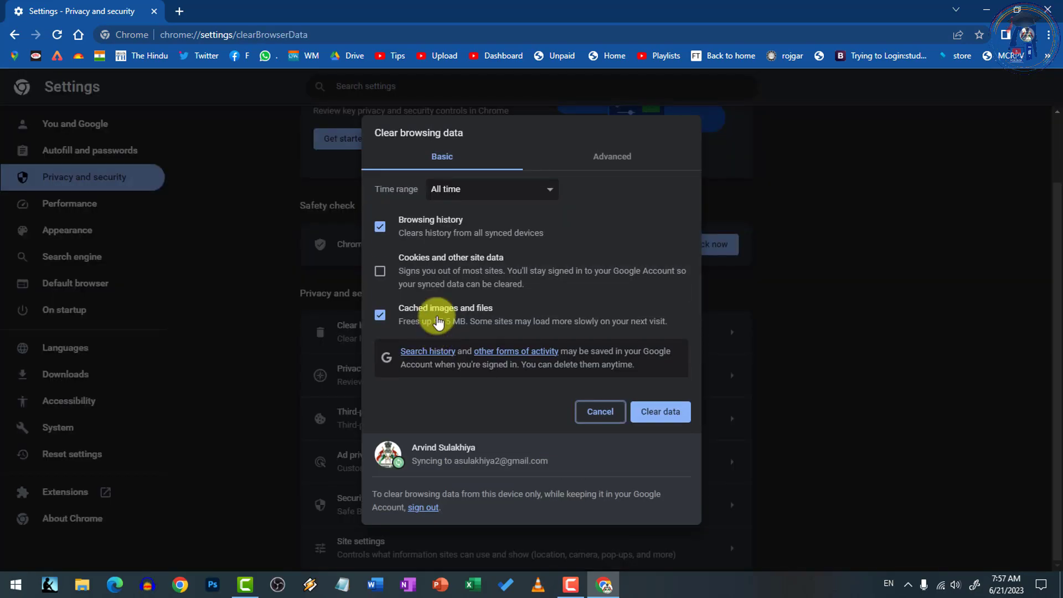
{"action": "left_click", "coordinate": [606, 153]}
{"action": "left_click", "coordinate": [454, 160]}
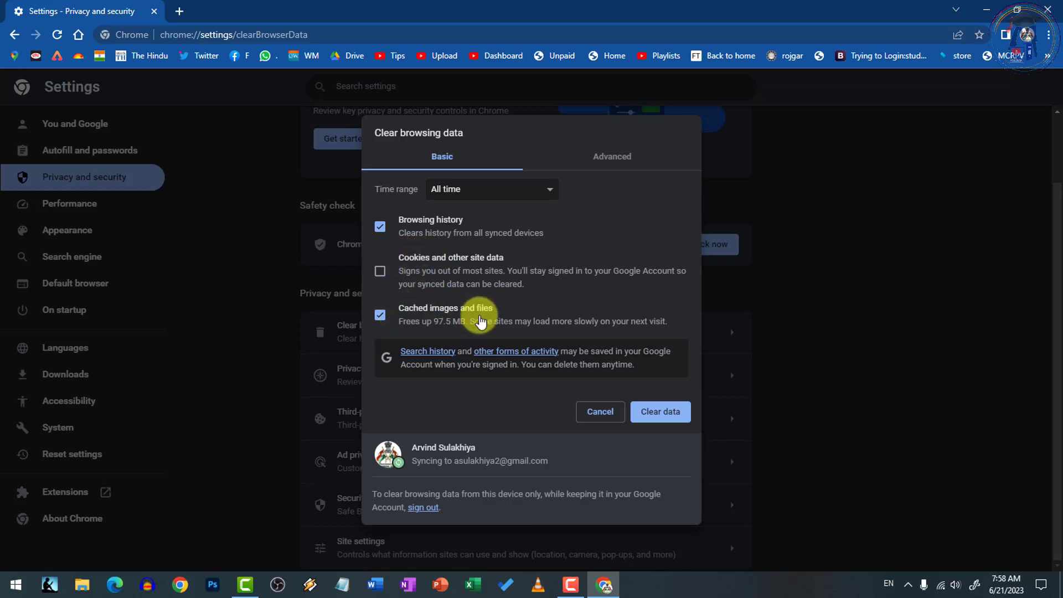
{"action": "left_click", "coordinate": [380, 271]}
Step: Include passwords and other sign-in data in the advanced options for clearing browsing data
{"action": "left_click", "coordinate": [611, 157]}
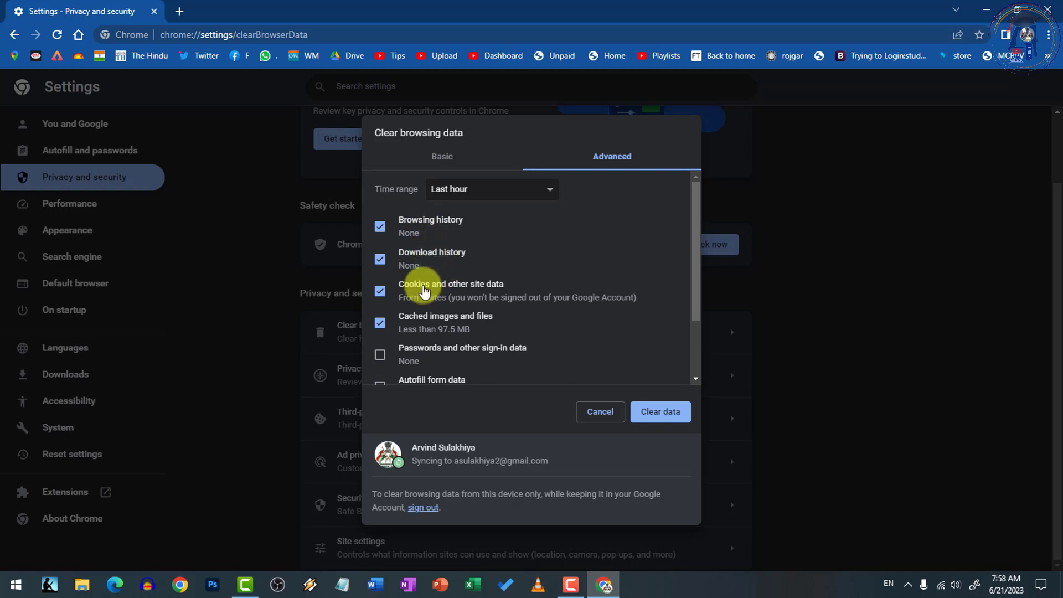
{"action": "scroll", "coordinate": [422, 325], "scroll_direction": "down", "scroll_amount": 1}
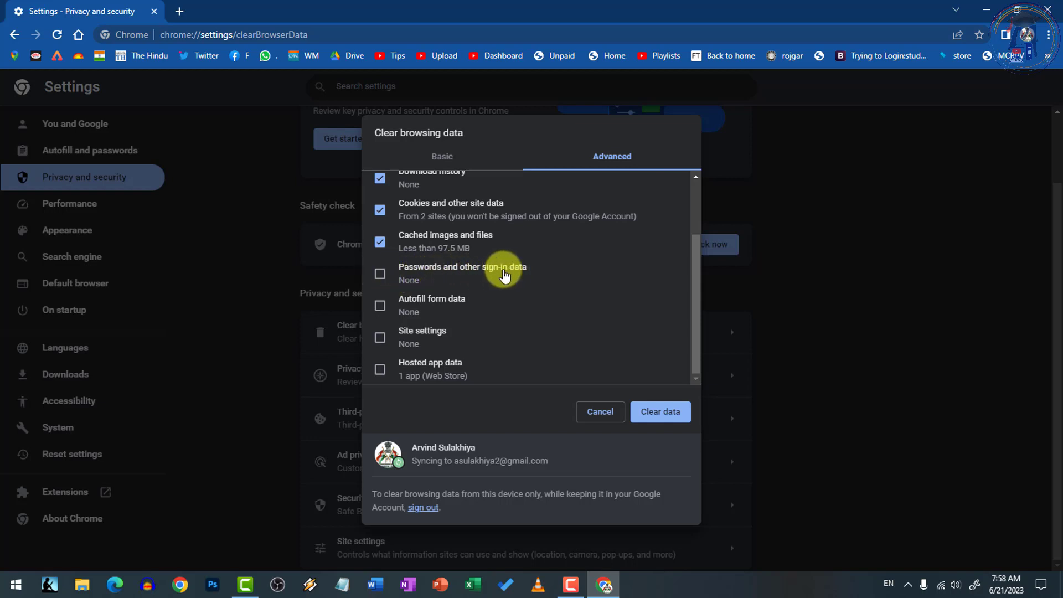
{"action": "left_click", "coordinate": [380, 274]}
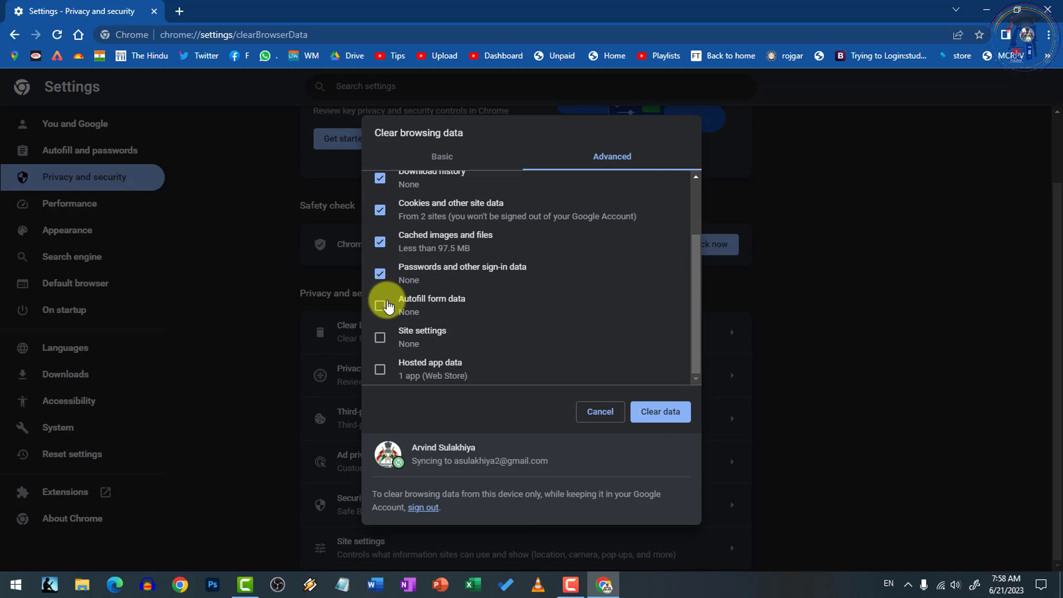
{"action": "left_click", "coordinate": [180, 13]}
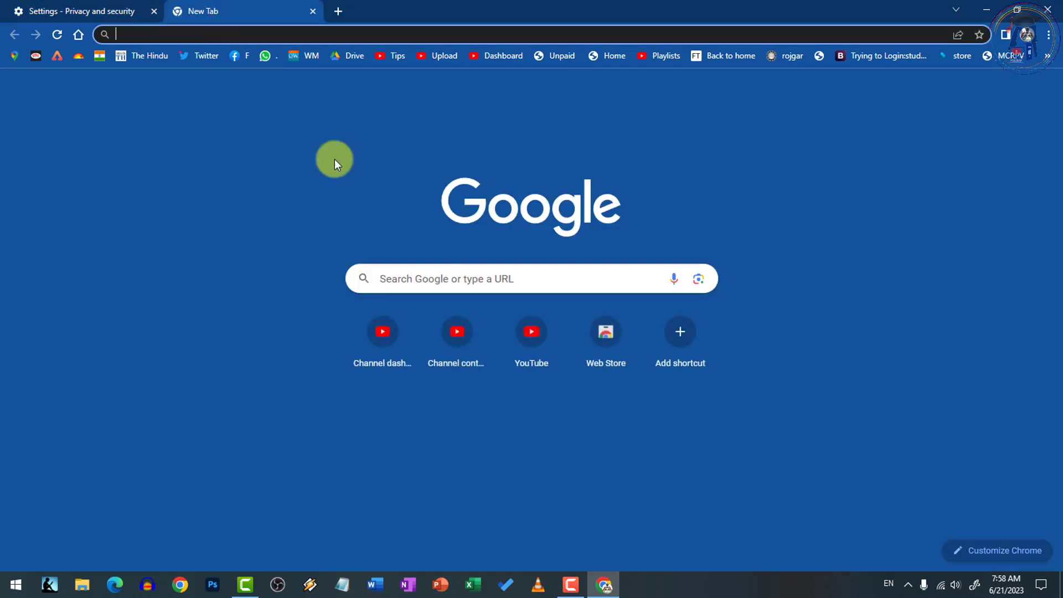
{"action": "type", "text": "g"}
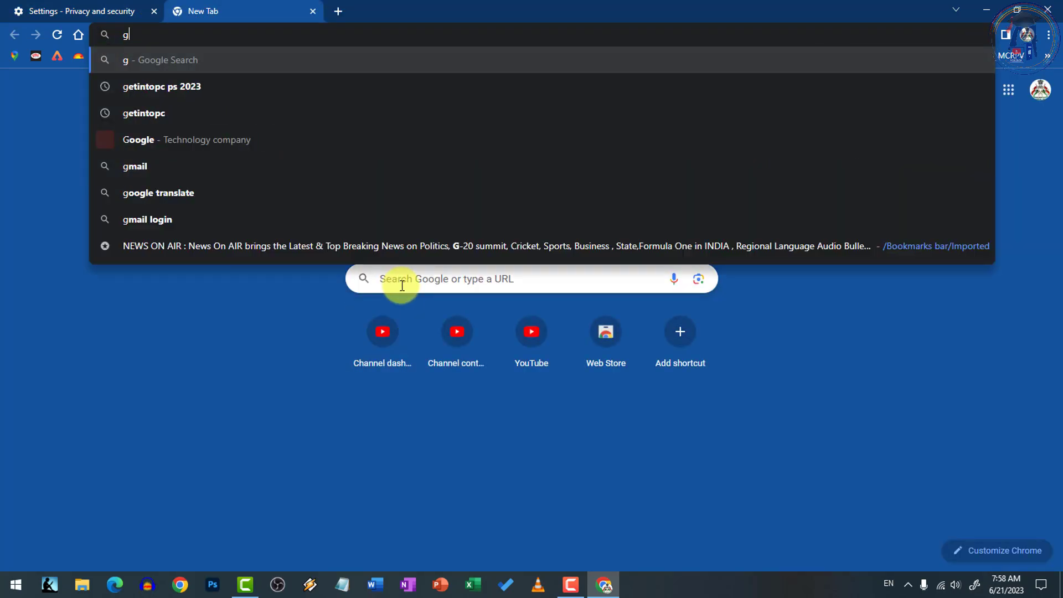
{"action": "key", "text": "BackSpace"}
{"action": "type", "text": "www.google.com"}
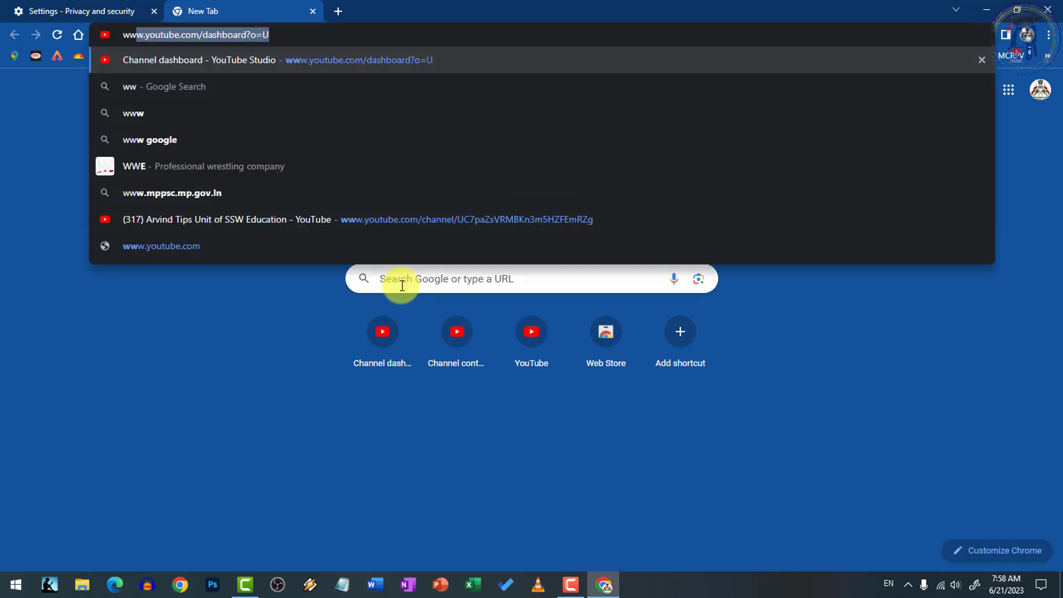
{"action": "key", "text": "Return"}
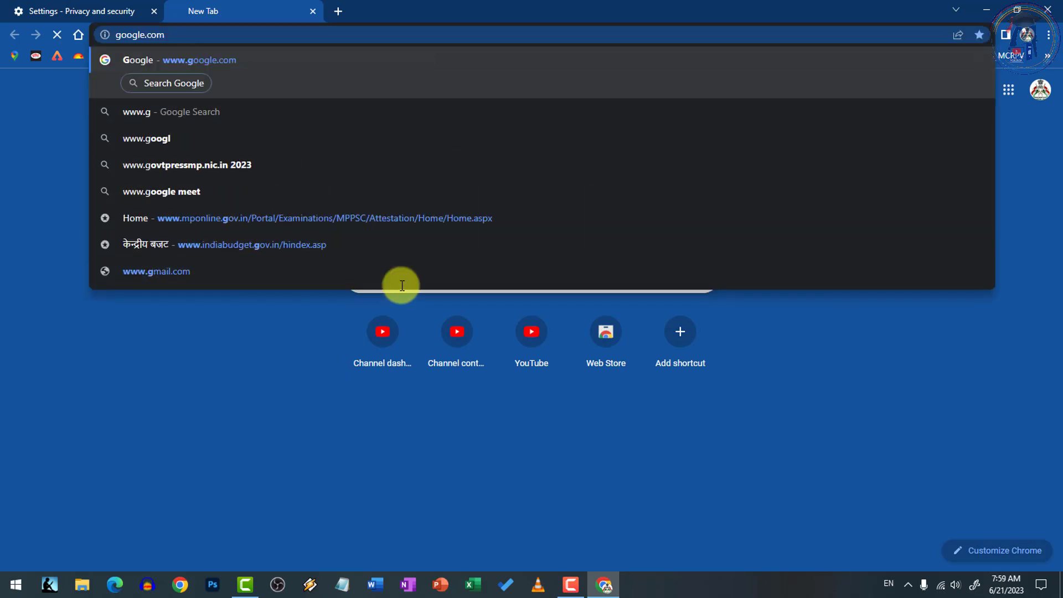
{"action": "left_click", "coordinate": [195, 34]}
{"action": "type", "text": "www."}
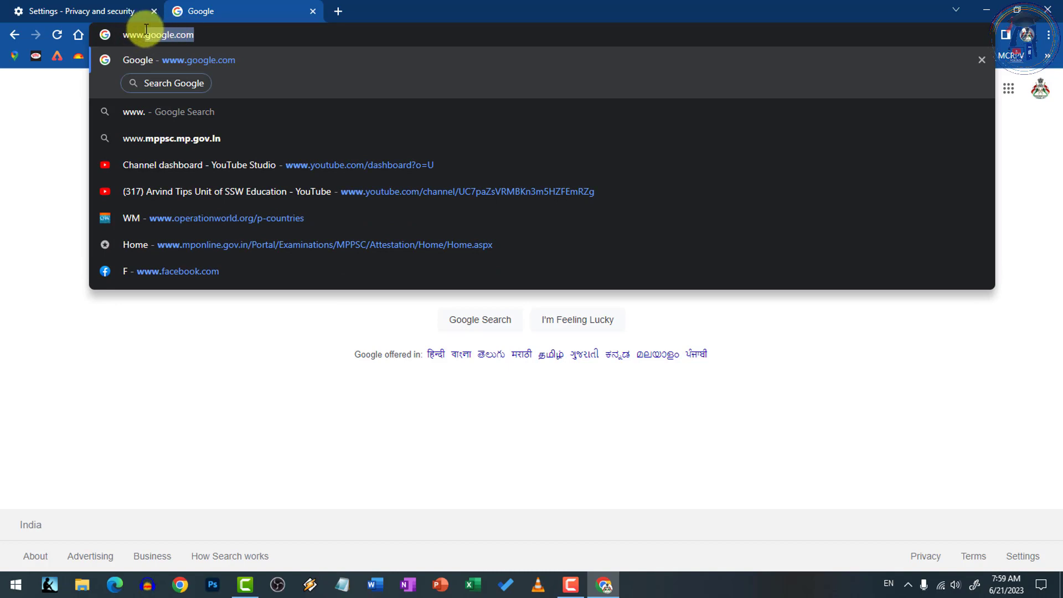
Step: Return to the clearing options, exclude passwords and other sign-in data, and cancel without clearing anything
{"action": "left_click", "coordinate": [142, 14]}
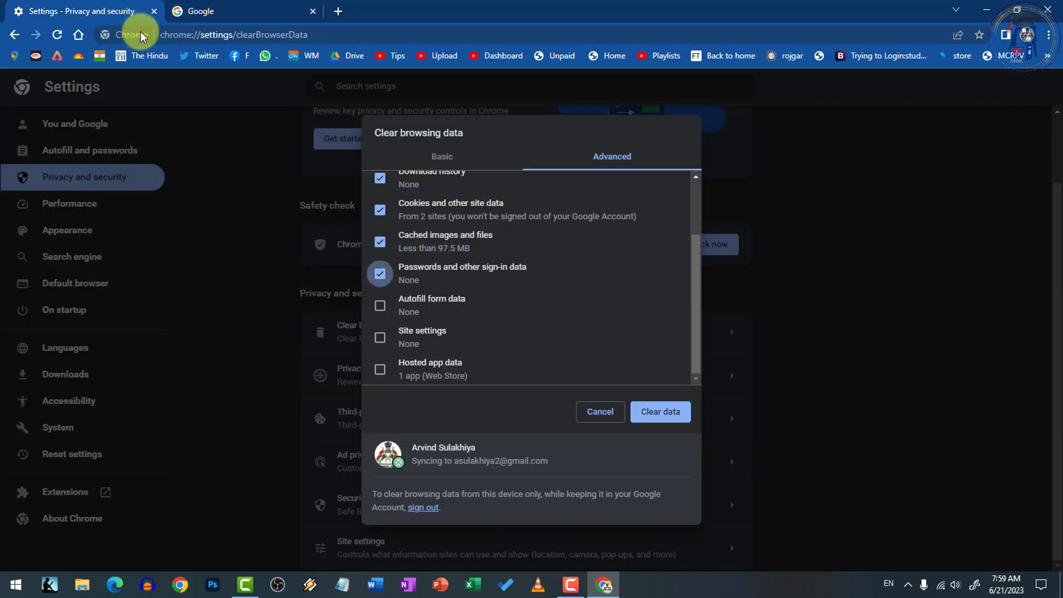
{"action": "left_click", "coordinate": [380, 274]}
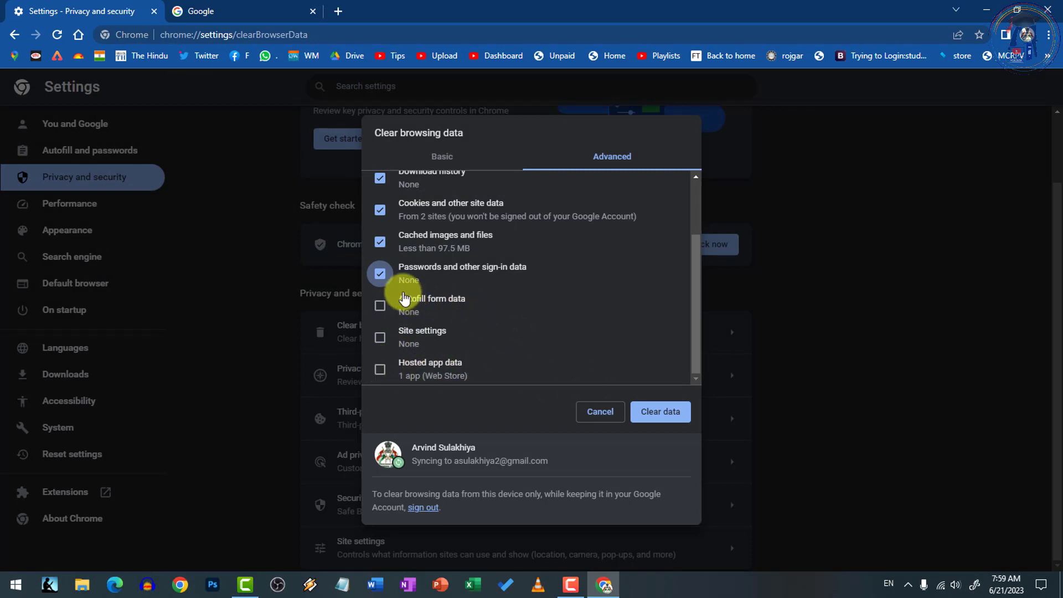
{"action": "left_click", "coordinate": [380, 274]}
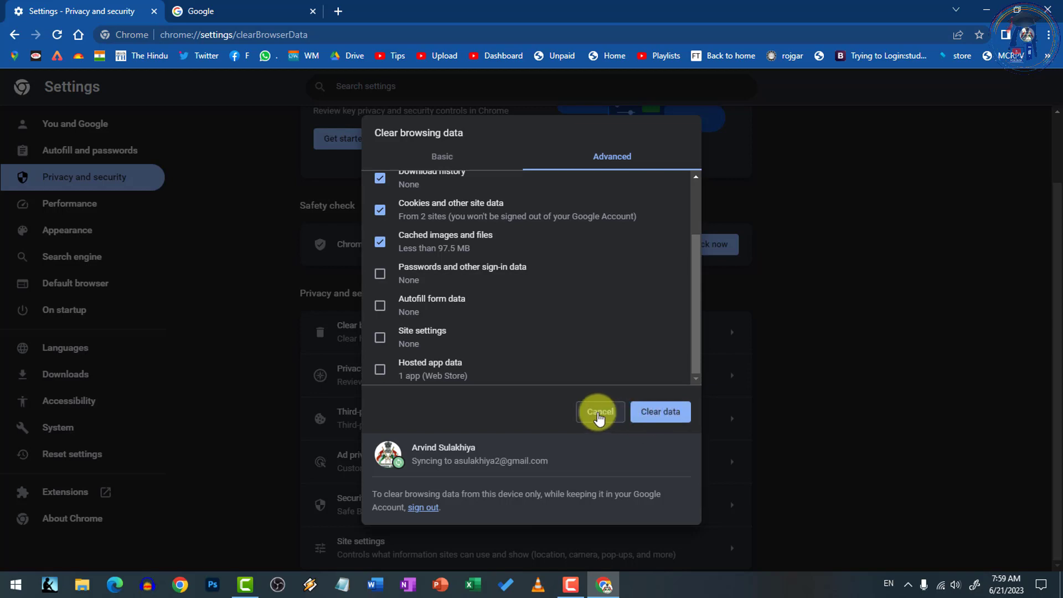
{"action": "left_click", "coordinate": [437, 157]}
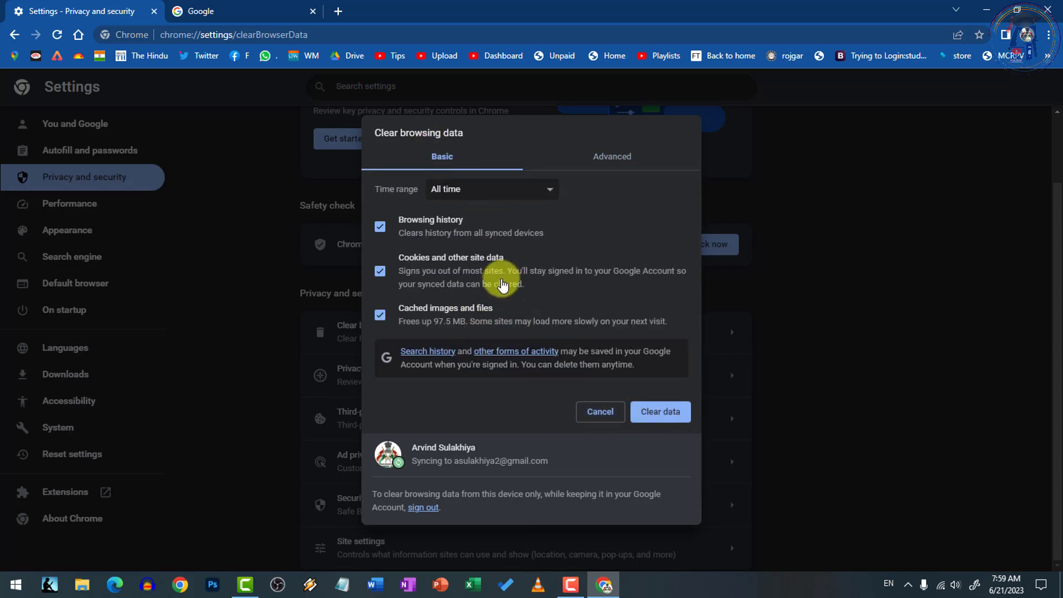
{"action": "left_click", "coordinate": [603, 412]}
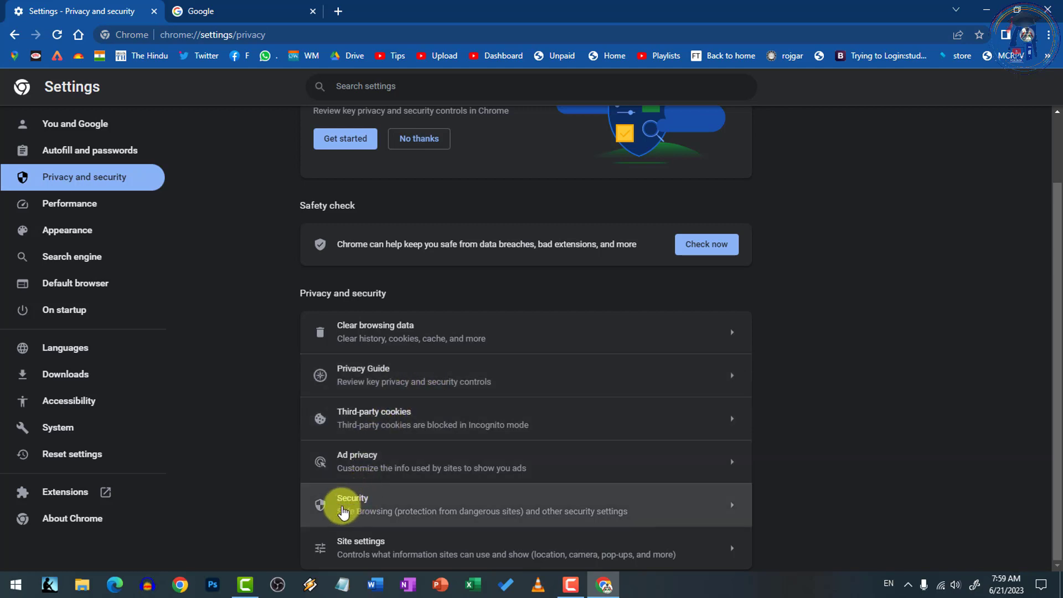
Step: Open the Security settings and examine the Safe Browsing protection levels, especially the details of Enhanced protection
{"action": "left_click", "coordinate": [370, 512]}
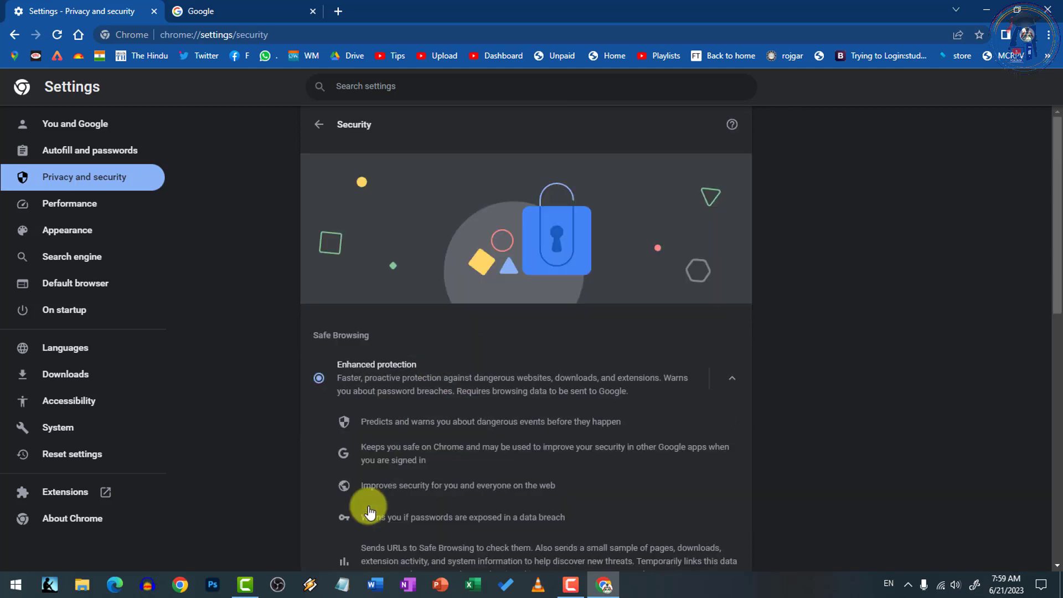
{"action": "scroll", "coordinate": [387, 443], "scroll_direction": "down", "scroll_amount": 4}
{"action": "scroll", "coordinate": [388, 332], "scroll_direction": "up", "scroll_amount": 1}
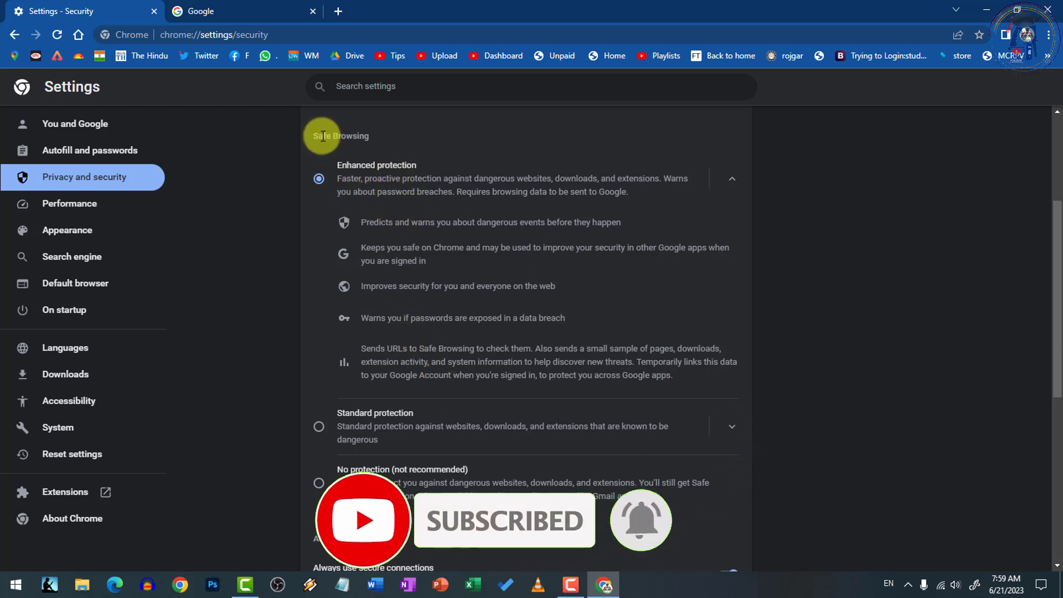
{"action": "left_click_drag", "start_coordinate": [313, 135], "coordinate": [716, 332]}
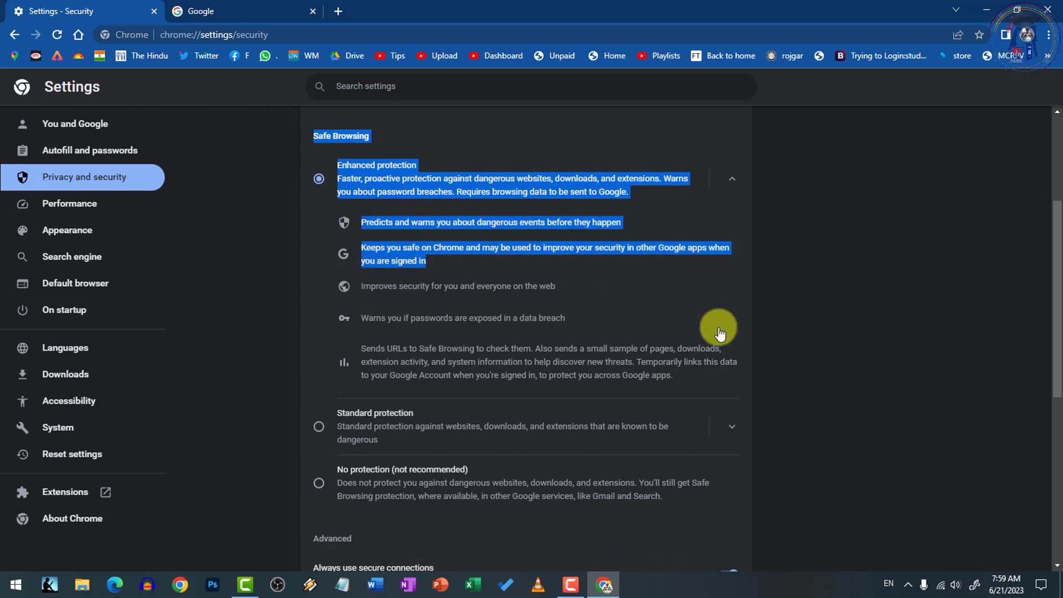
{"action": "left_click", "coordinate": [862, 377]}
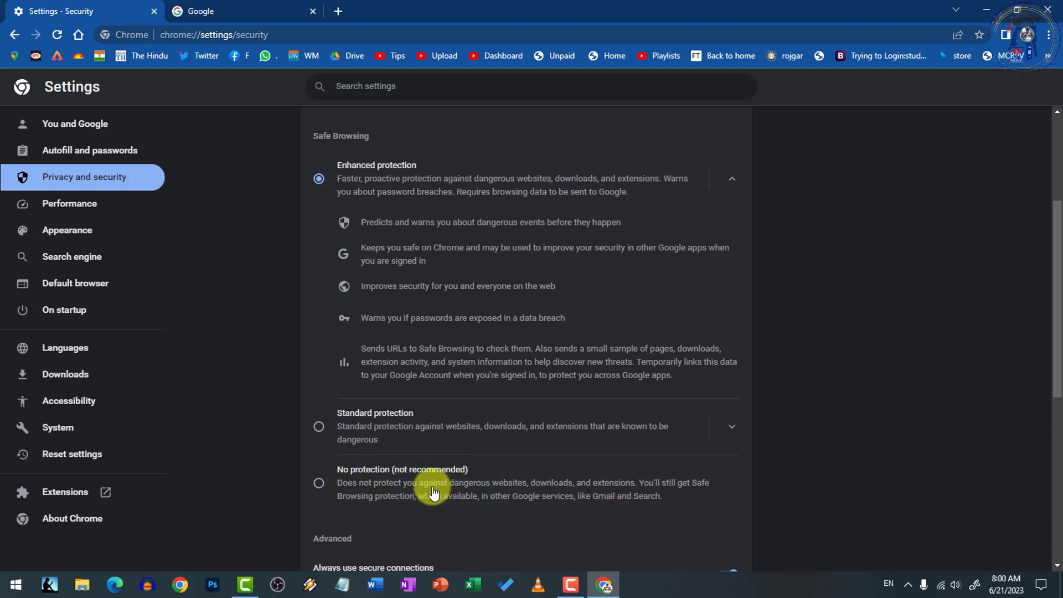
Step: Try Standard protection for Safe Browsing, switch back to Enhanced protection, and review the advanced security options
{"action": "left_click", "coordinate": [320, 428]}
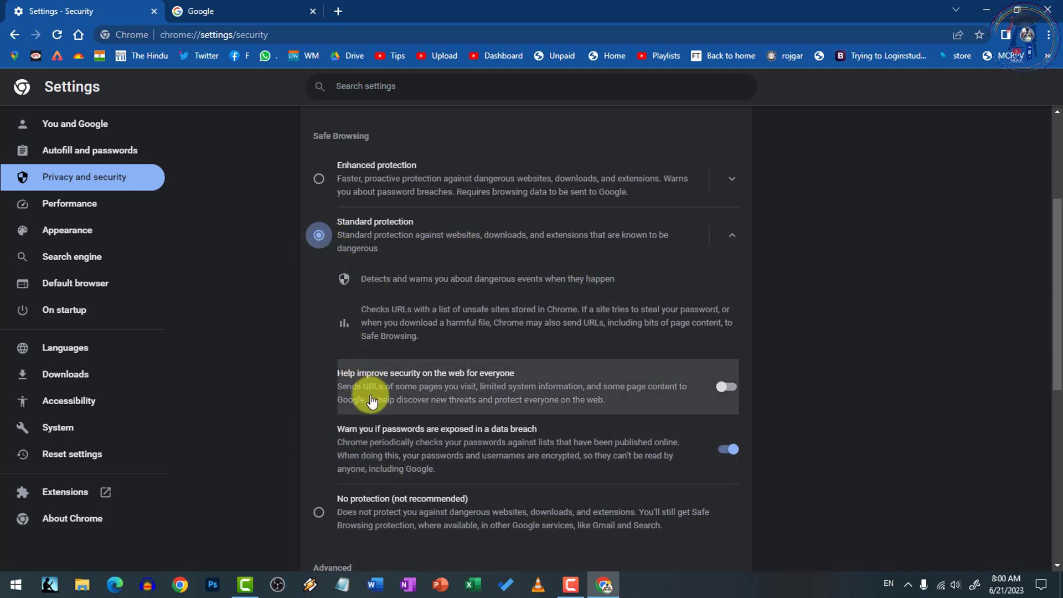
{"action": "left_click", "coordinate": [319, 179]}
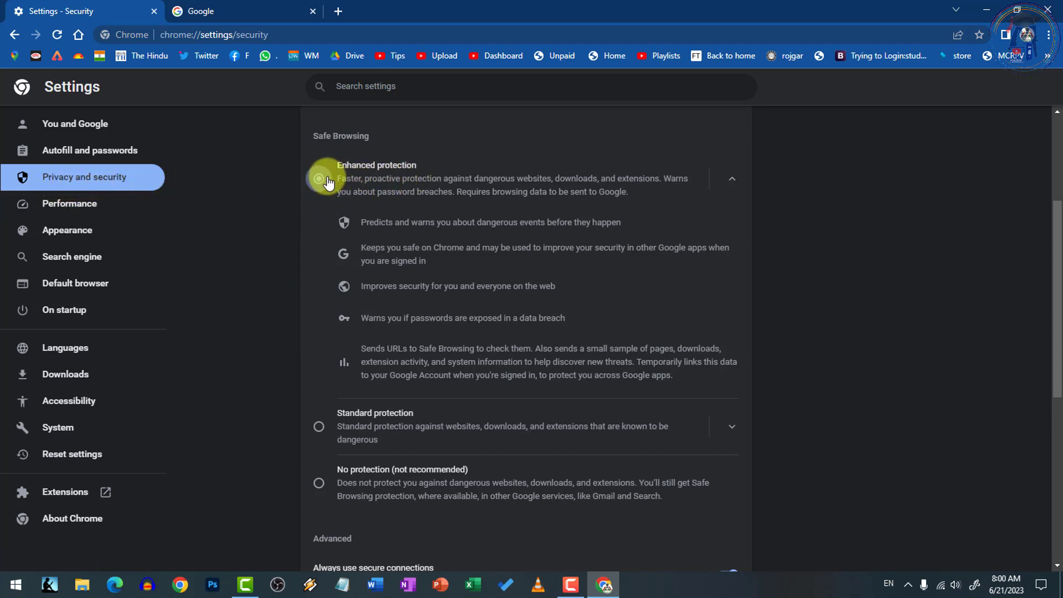
{"action": "scroll", "coordinate": [360, 268], "scroll_direction": "down", "scroll_amount": 3}
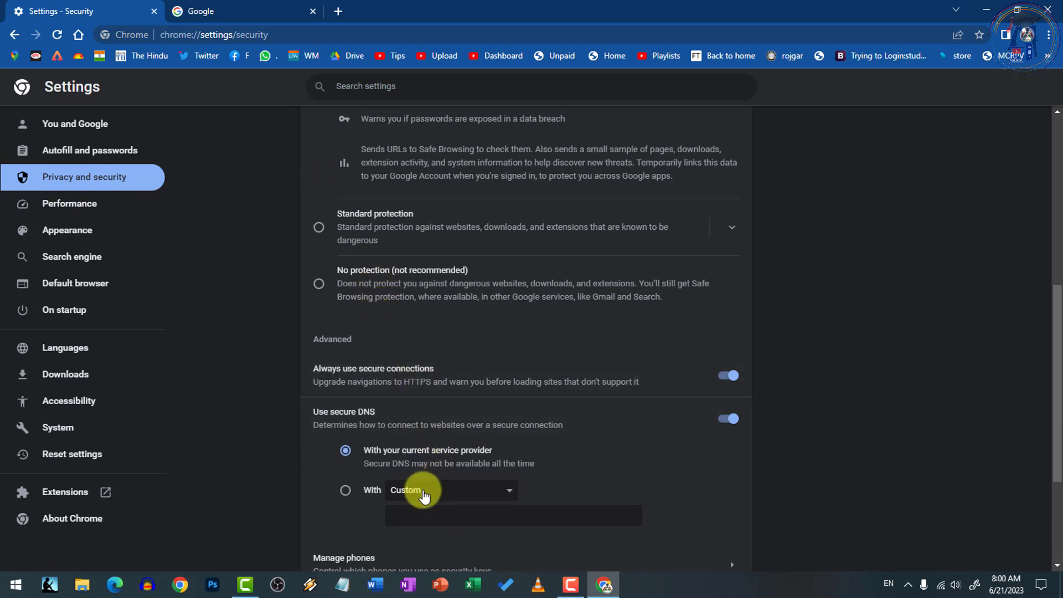
{"action": "scroll", "coordinate": [427, 493], "scroll_direction": "down", "scroll_amount": 3}
{"action": "scroll", "coordinate": [420, 472], "scroll_direction": "up", "scroll_amount": 7}
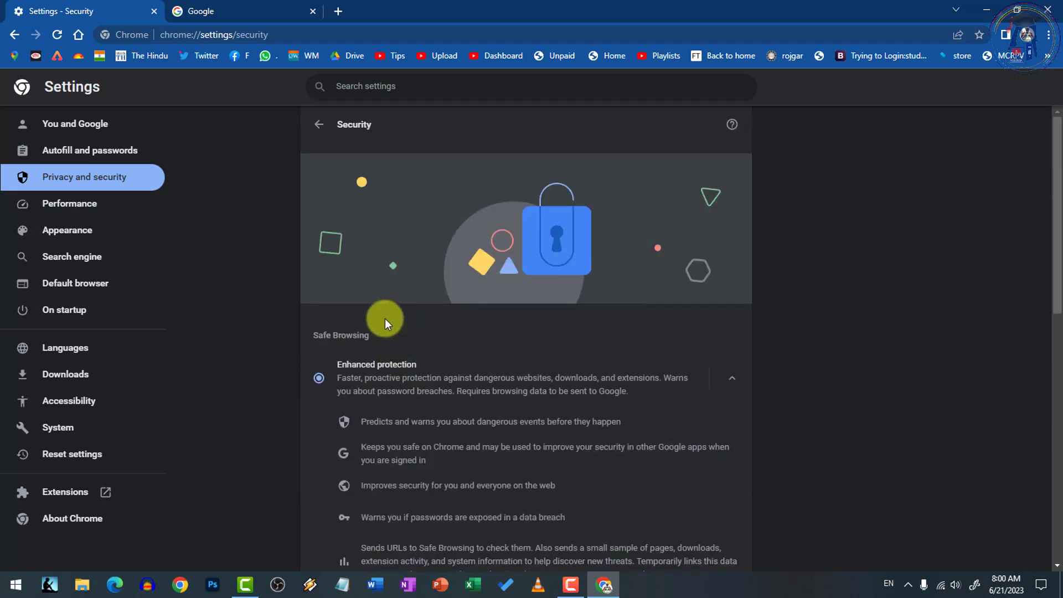
Step: Open the Site settings under Privacy and security and review the default behavior options for camera access
{"action": "left_click", "coordinate": [319, 124]}
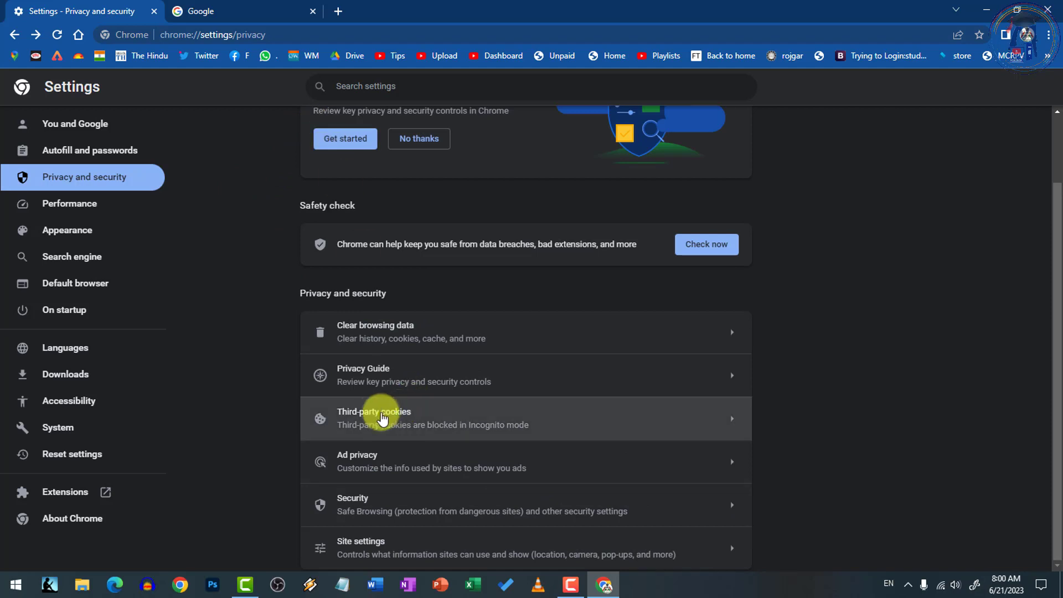
{"action": "left_click", "coordinate": [361, 545]}
{"action": "scroll", "coordinate": [376, 471], "scroll_direction": "down", "scroll_amount": 5}
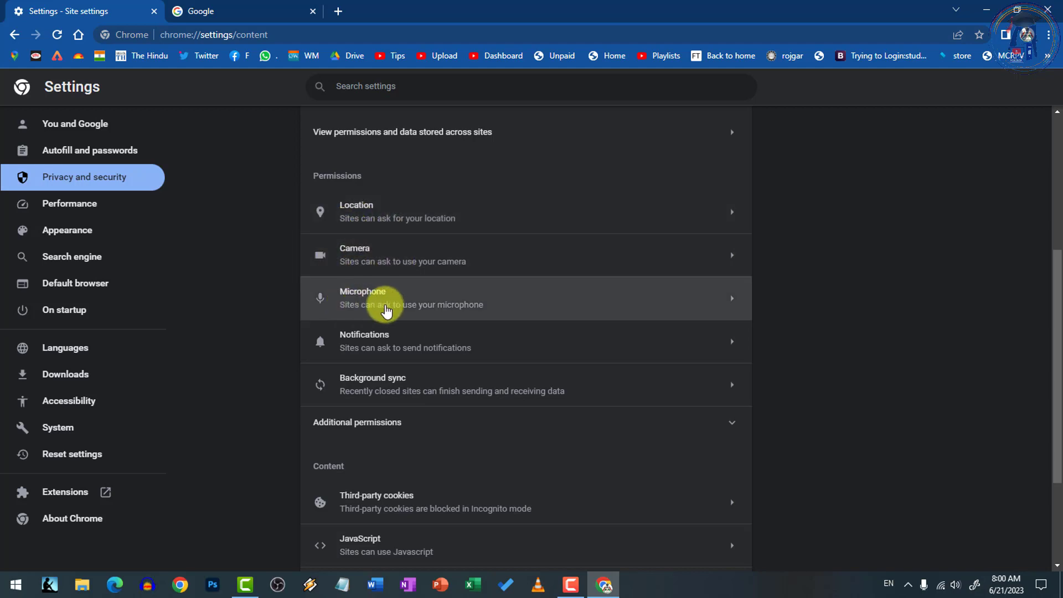
{"action": "left_click", "coordinate": [562, 261]}
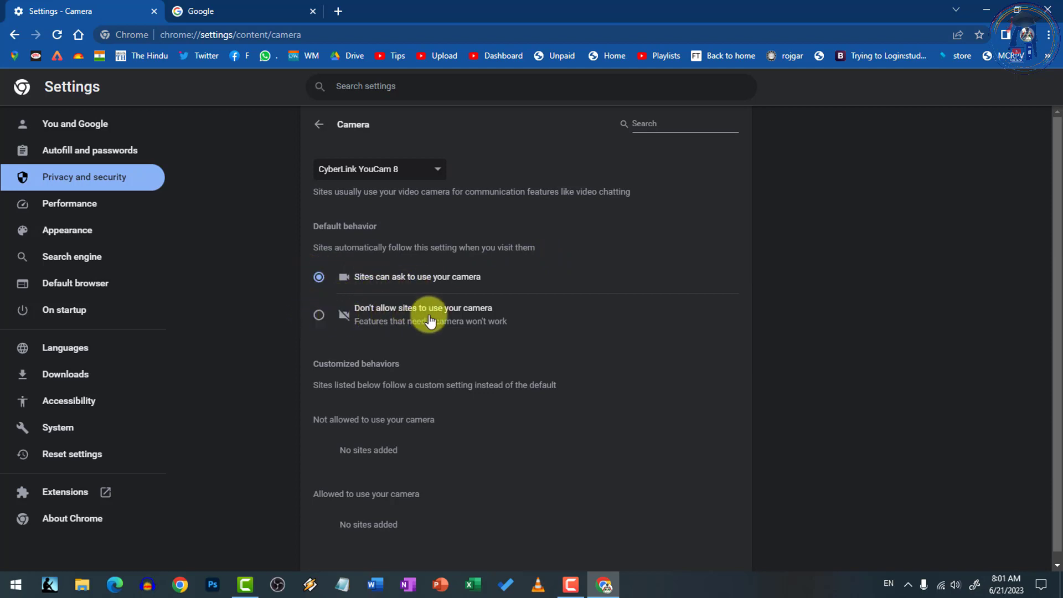
{"action": "left_click", "coordinate": [319, 124]}
Step: Review the default behavior options for the microphone permission and return to the Site settings
{"action": "scroll", "coordinate": [354, 421], "scroll_direction": "down", "scroll_amount": 5}
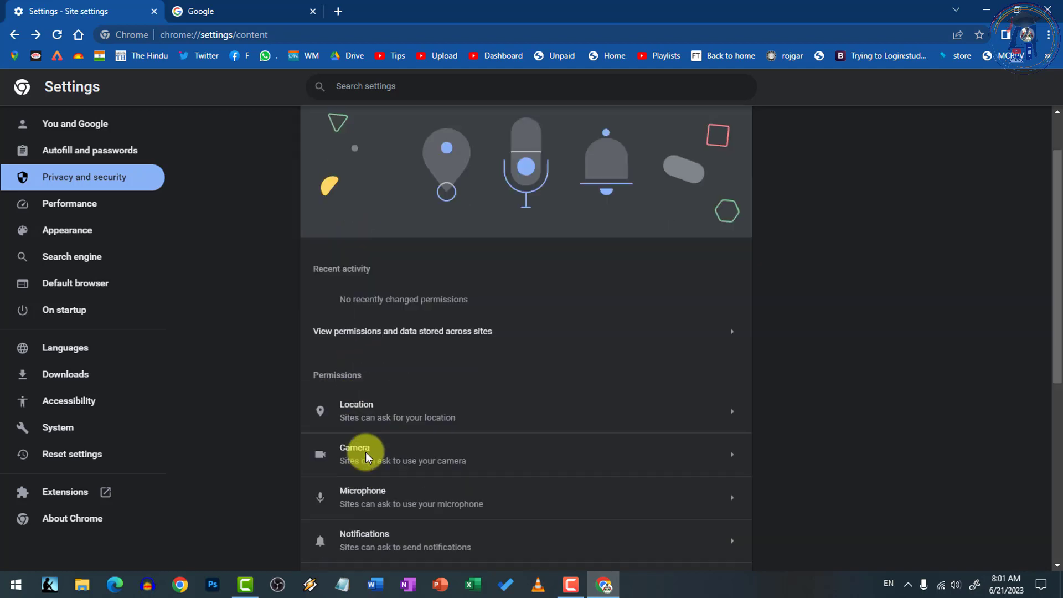
{"action": "left_click", "coordinate": [373, 235]}
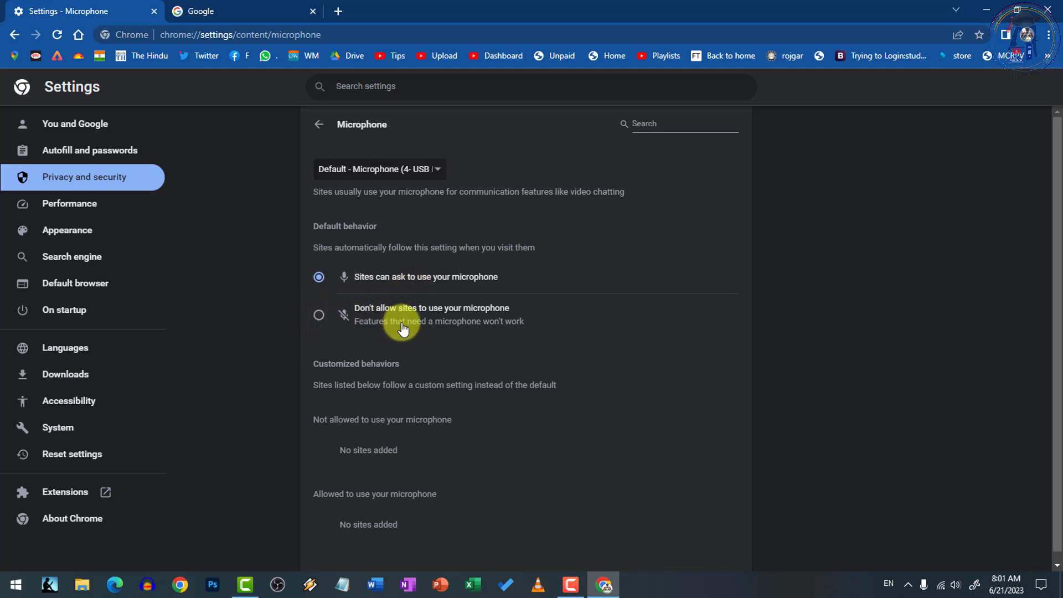
{"action": "left_click", "coordinate": [323, 126]}
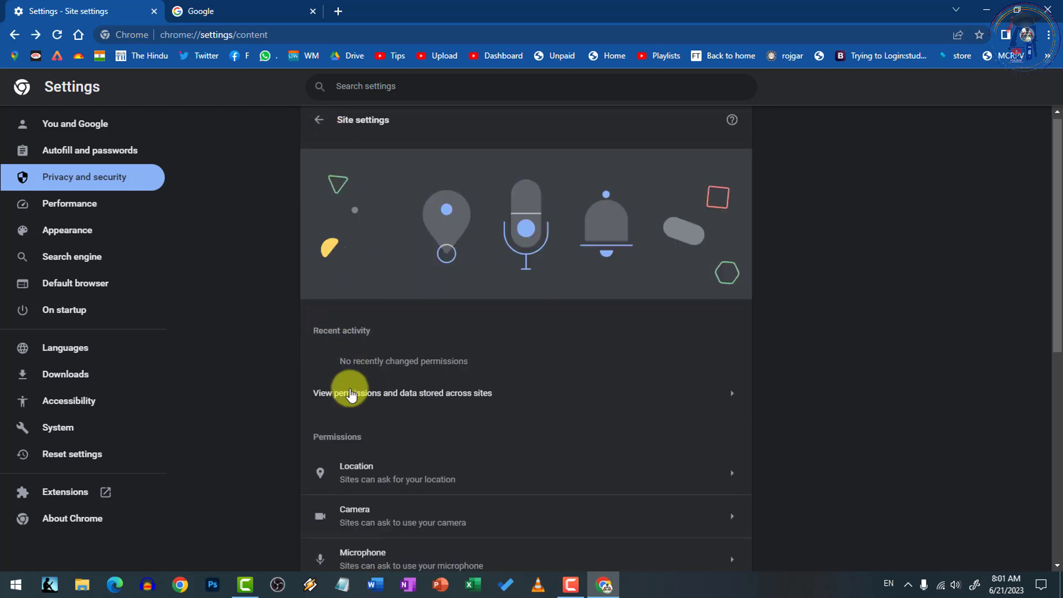
Step: Look through the remaining site permissions and content settings, then return to the Privacy and security overview
{"action": "scroll", "coordinate": [351, 391], "scroll_direction": "down", "scroll_amount": 6}
{"action": "scroll", "coordinate": [364, 389], "scroll_direction": "up", "scroll_amount": 2}
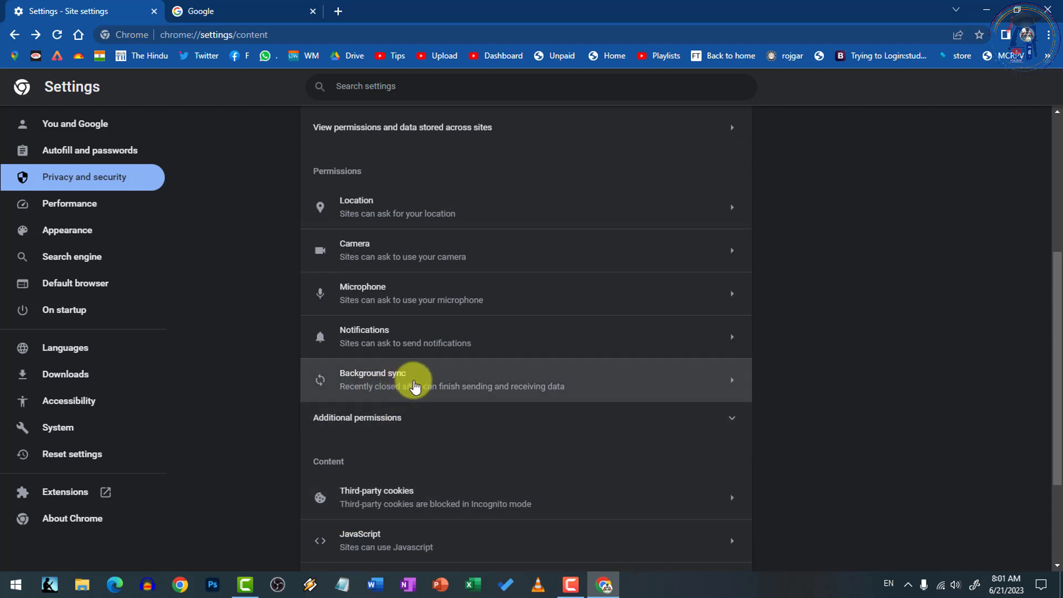
{"action": "scroll", "coordinate": [415, 383], "scroll_direction": "down", "scroll_amount": 3}
{"action": "scroll", "coordinate": [378, 443], "scroll_direction": "up", "scroll_amount": 7}
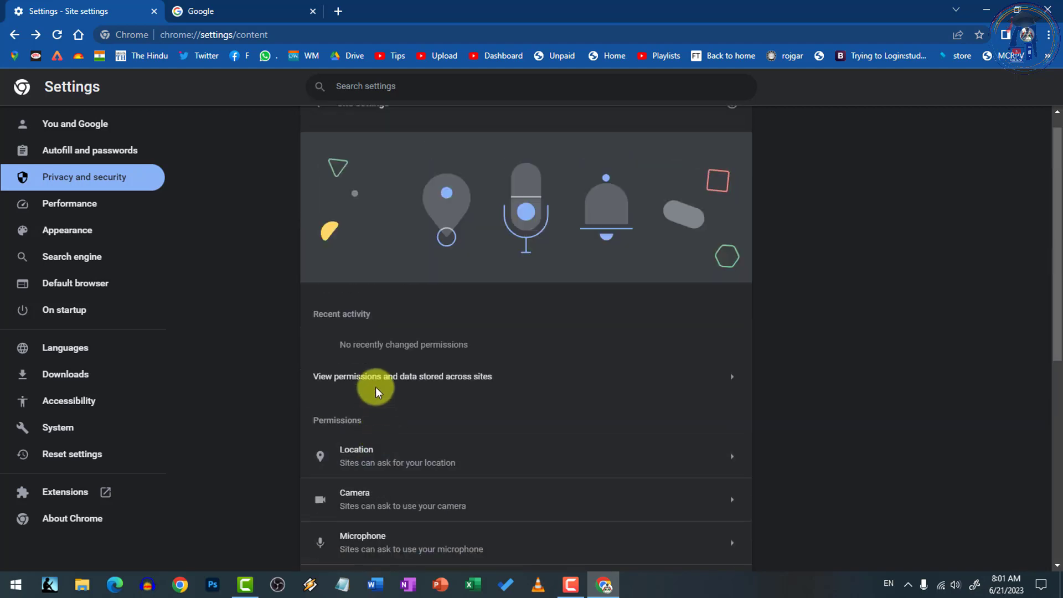
{"action": "scroll", "coordinate": [318, 133], "scroll_direction": "up", "scroll_amount": 1}
{"action": "left_click", "coordinate": [317, 125]}
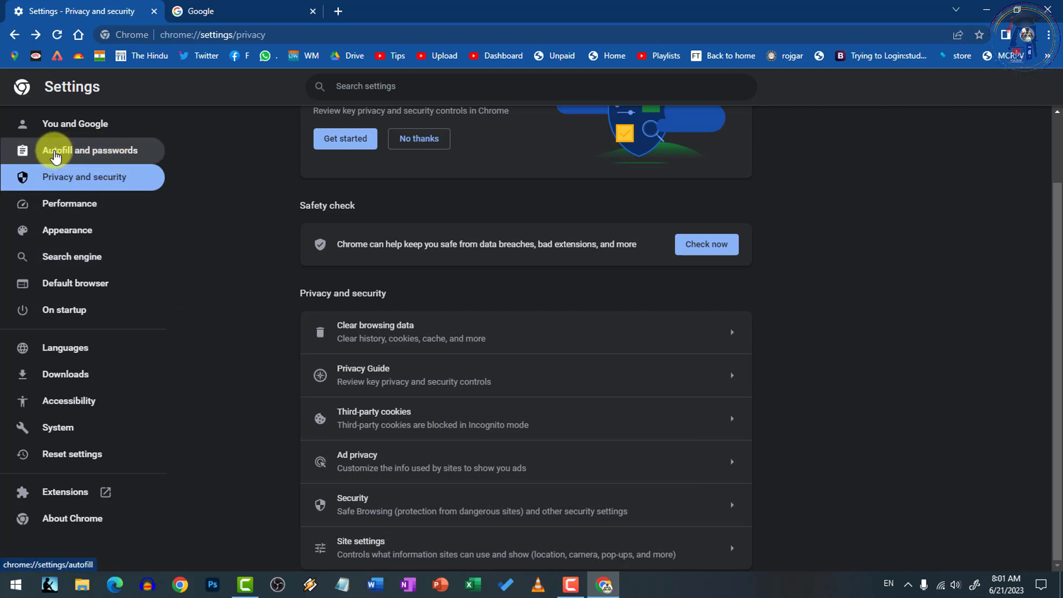
Step: Open the Password Manager in the Autofill and passwords settings and examine its options and the list of saved passwords
{"action": "left_click", "coordinate": [103, 161]}
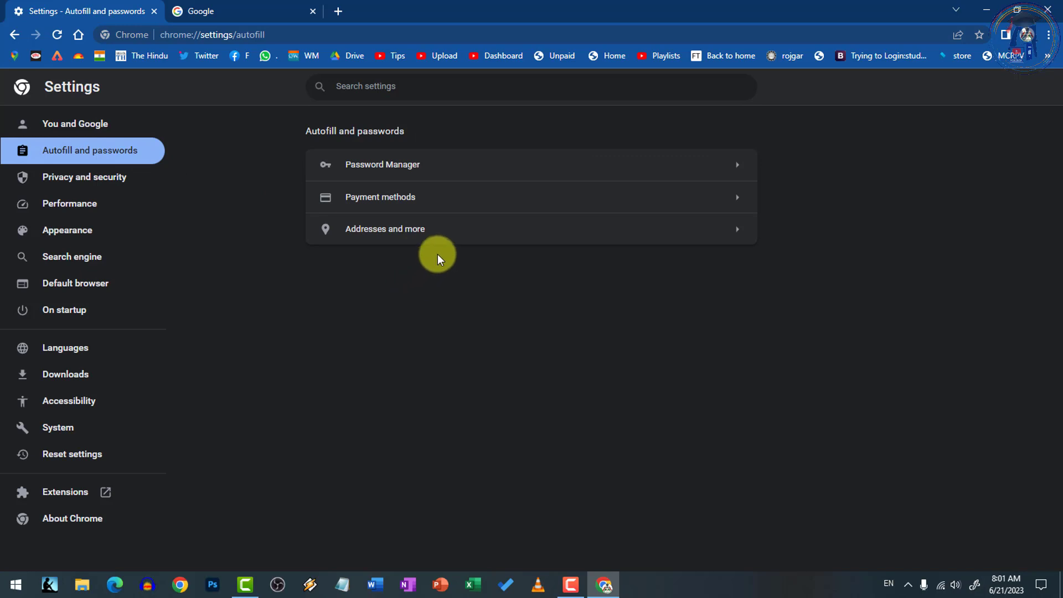
{"action": "left_click", "coordinate": [743, 172]}
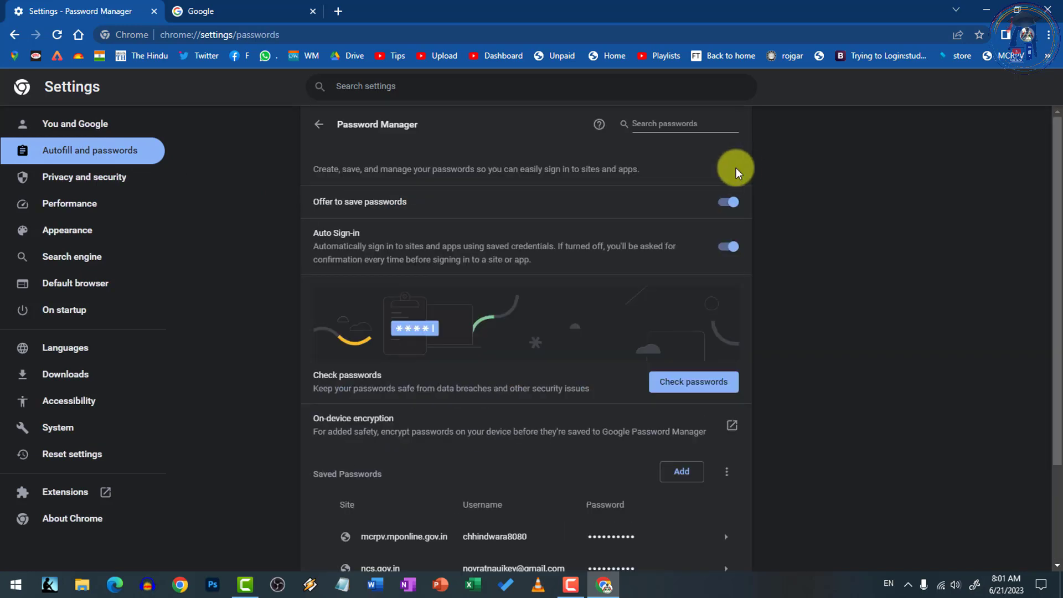
{"action": "left_click", "coordinate": [321, 125]}
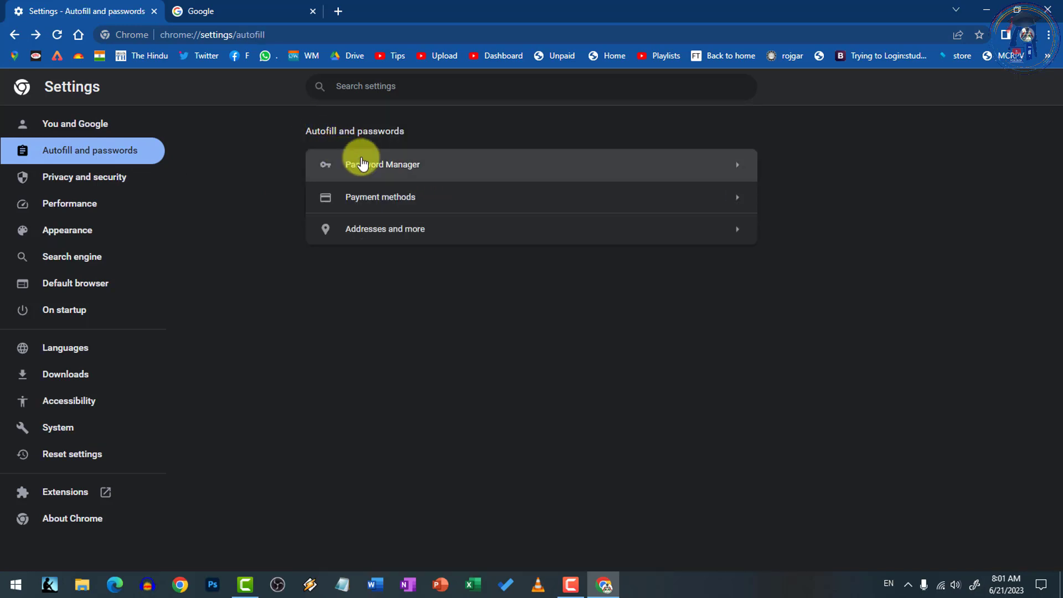
{"action": "left_click", "coordinate": [443, 171]}
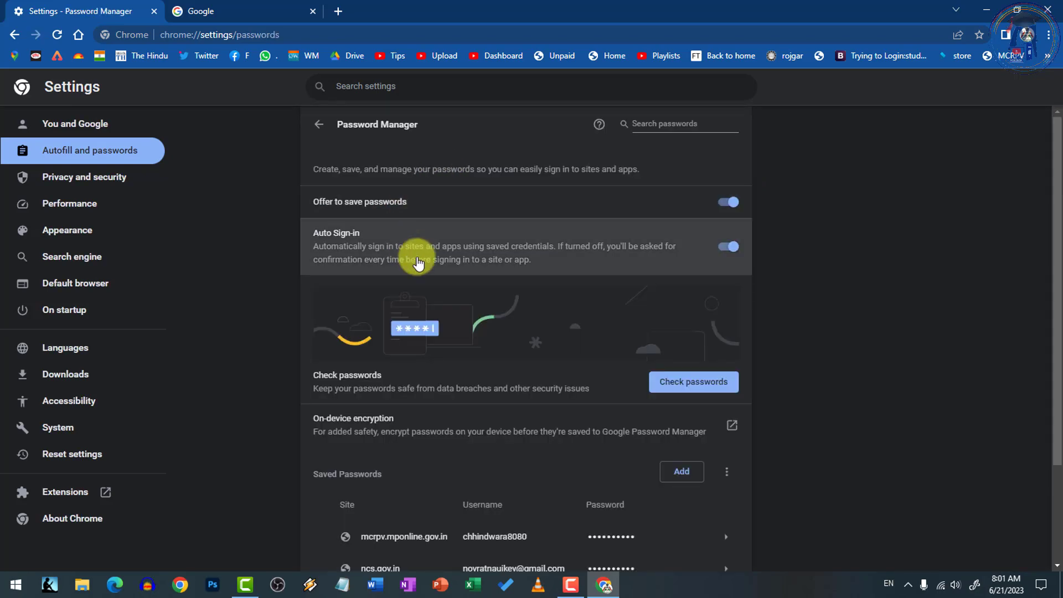
{"action": "scroll", "coordinate": [450, 281], "scroll_direction": "down", "scroll_amount": 2}
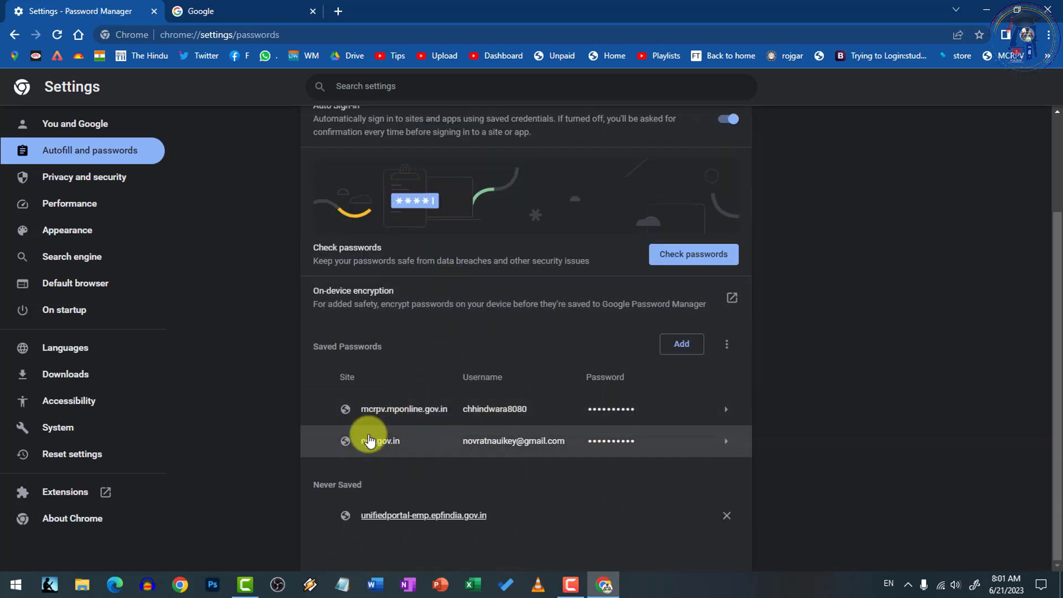
Step: Try to view the saved password for mcrpv.mponline.gov.in and cancel the Windows PIN verification
{"action": "left_click", "coordinate": [680, 419]}
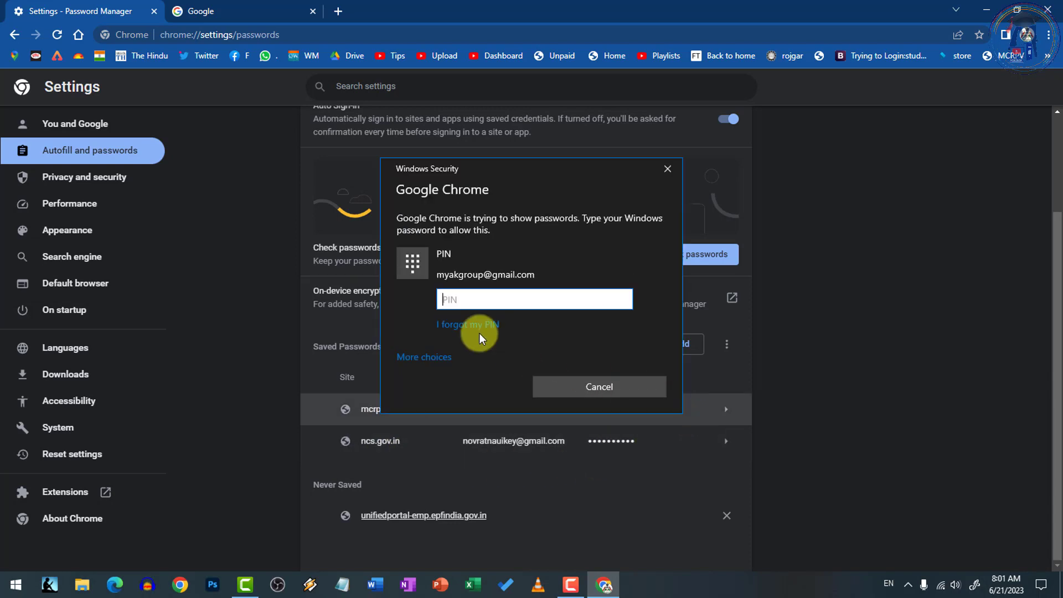
{"action": "left_click", "coordinate": [578, 383]}
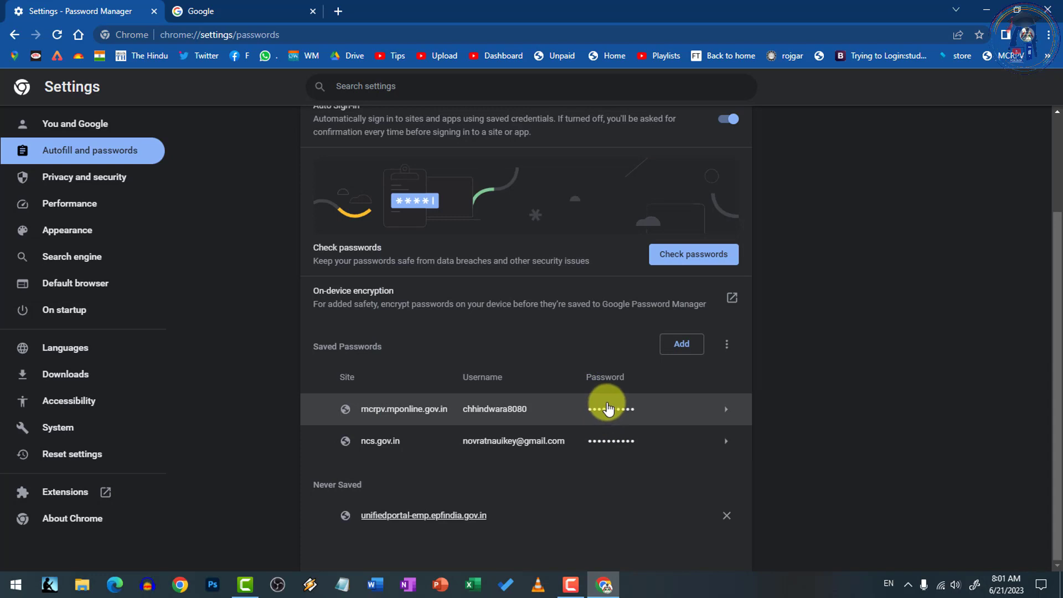
{"action": "scroll", "coordinate": [598, 394], "scroll_direction": "up", "scroll_amount": 3}
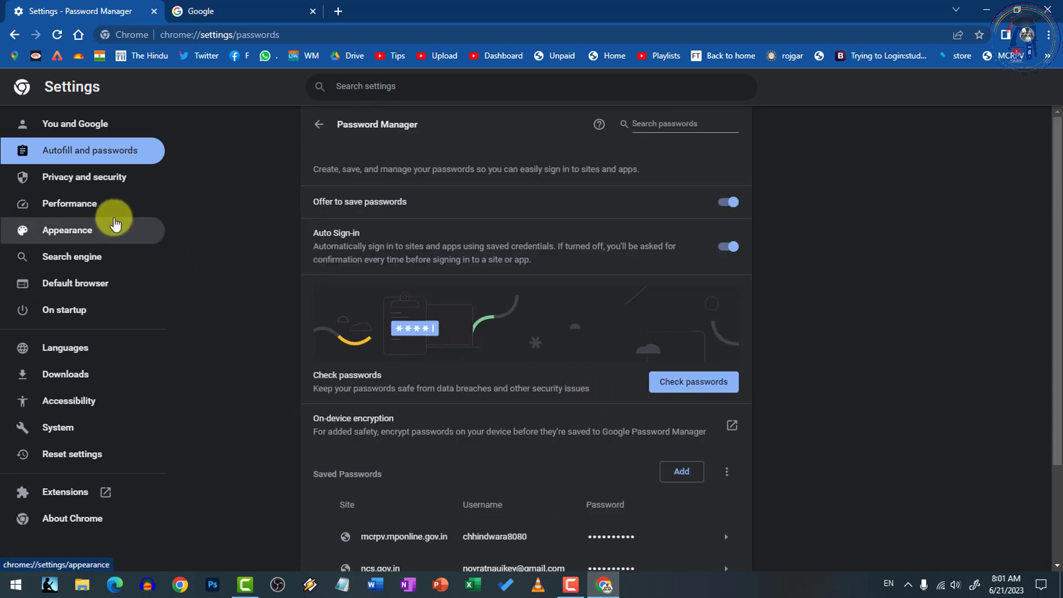
Step: View the System settings and the You and Google settings, and check where Settings is found in the browser's main menu
{"action": "left_click", "coordinate": [66, 433]}
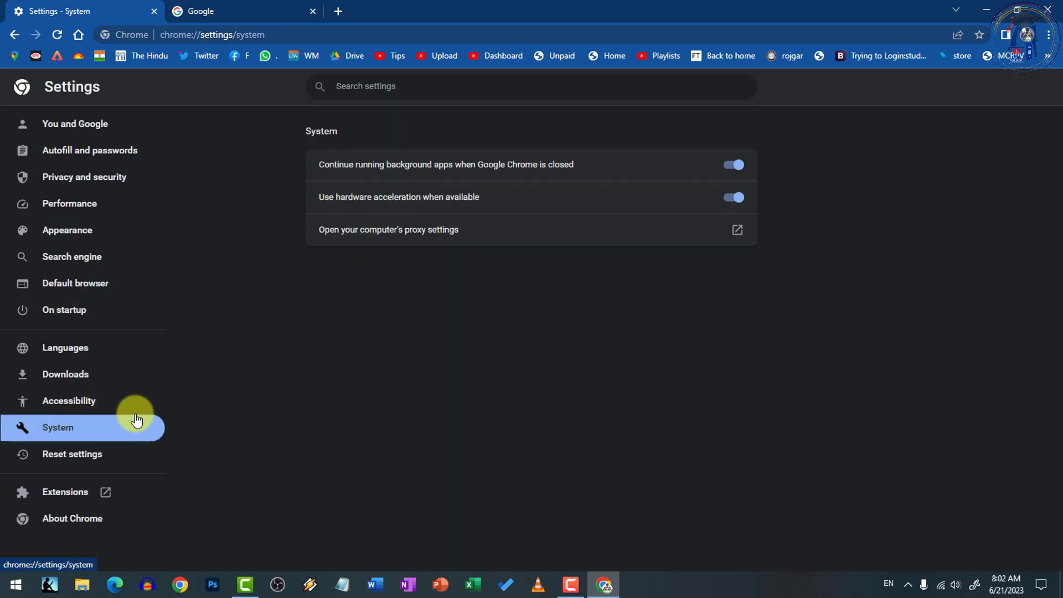
{"action": "left_click", "coordinate": [81, 130]}
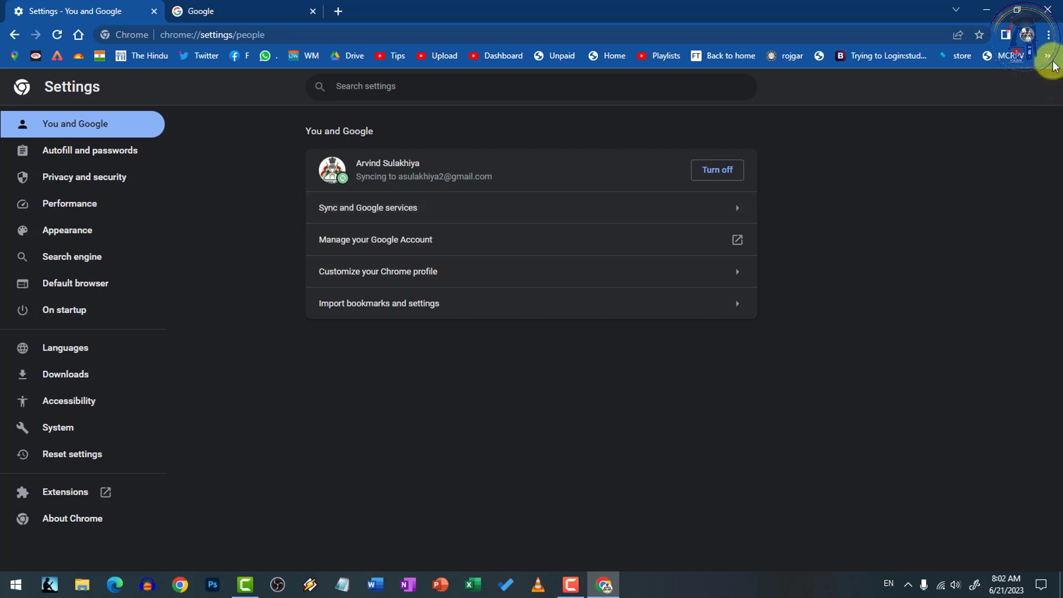
{"action": "left_click", "coordinate": [1048, 34]}
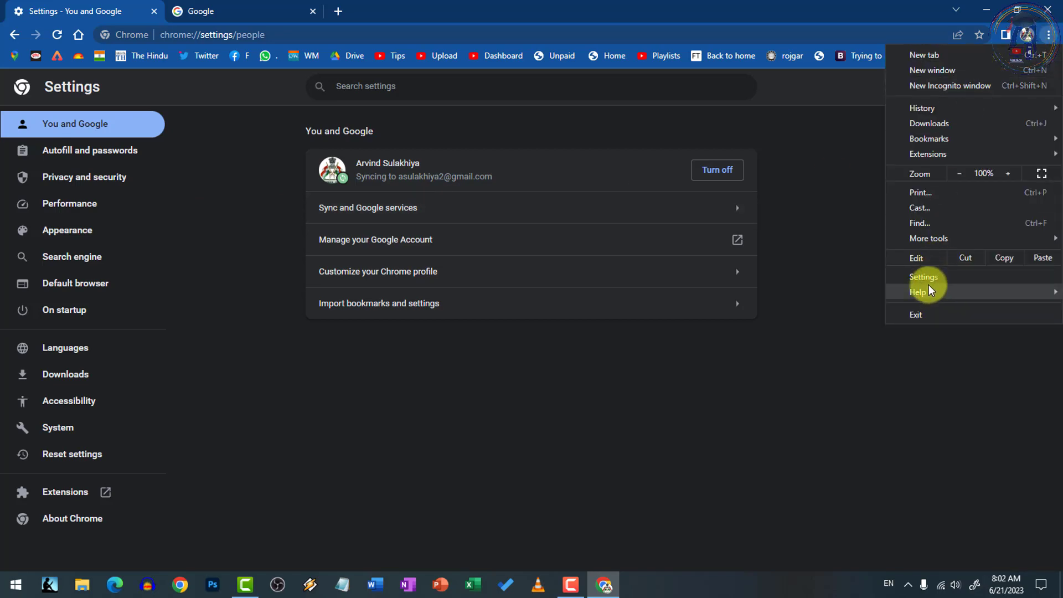
{"action": "left_click", "coordinate": [453, 510]}
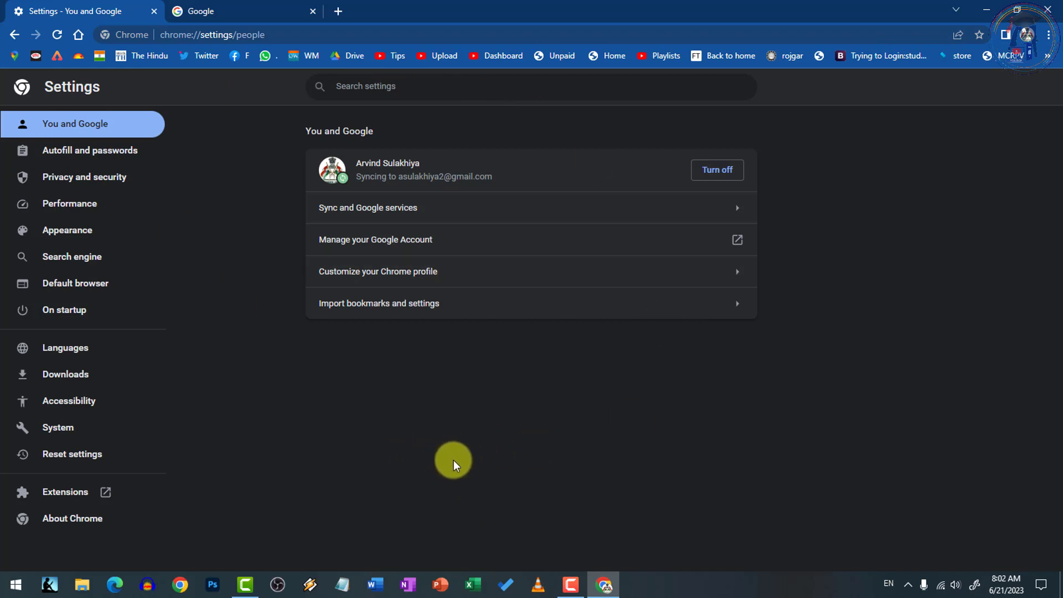
Step: Return to the Privacy and security settings and look over the safety check and the available privacy options
{"action": "left_click", "coordinate": [84, 183]}
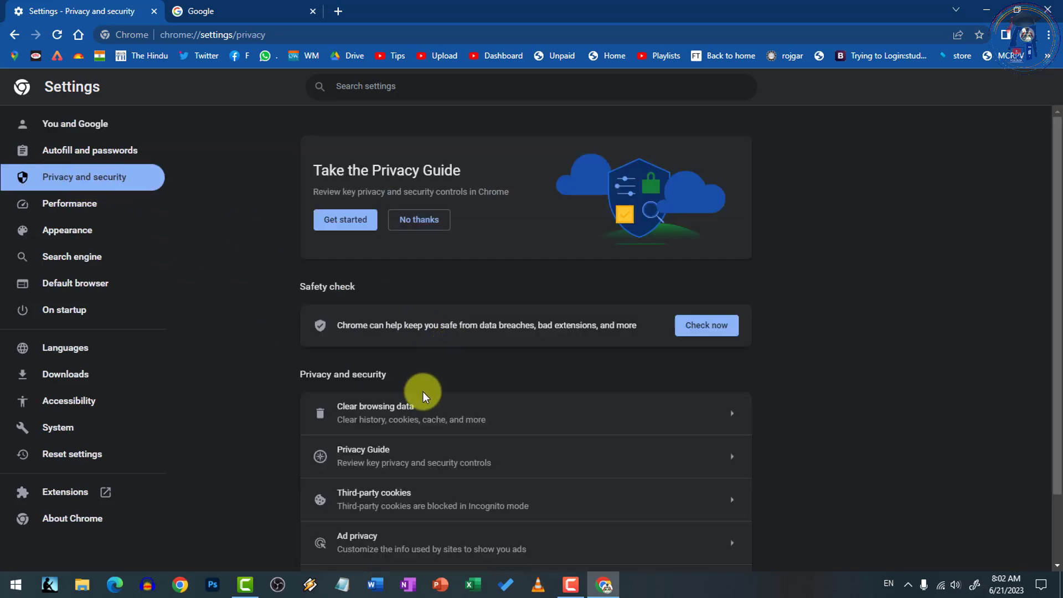
{"action": "scroll", "coordinate": [423, 368], "scroll_direction": "down", "scroll_amount": 1}
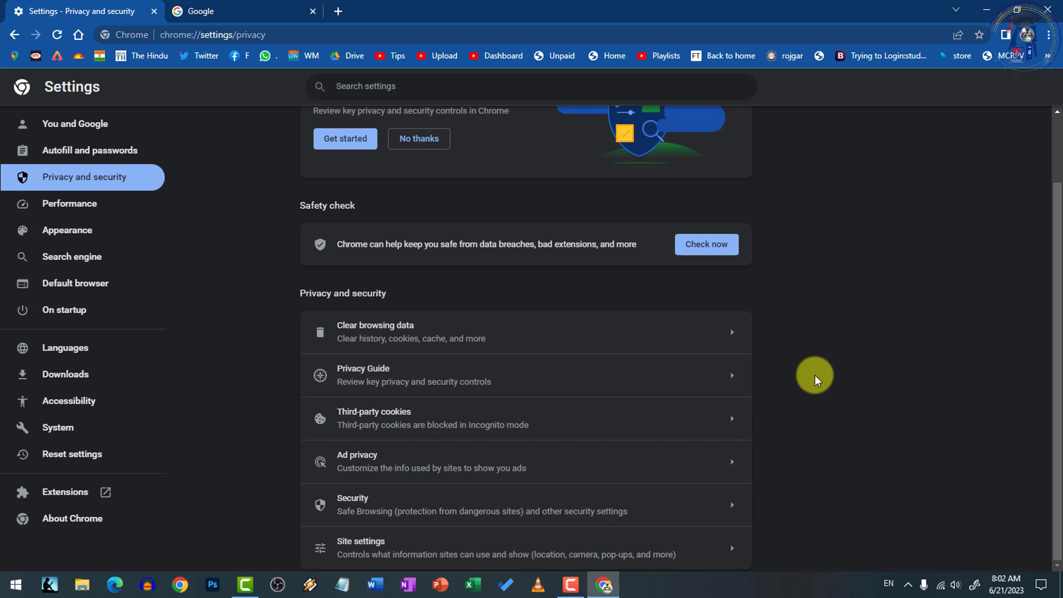
{"action": "scroll", "coordinate": [741, 360], "scroll_direction": "up", "scroll_amount": 1}
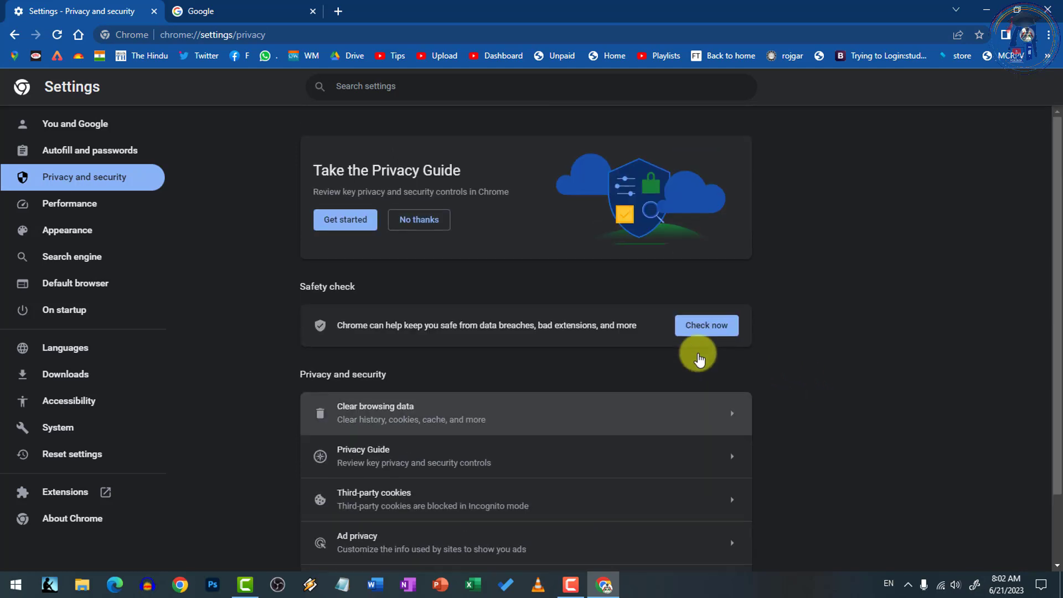